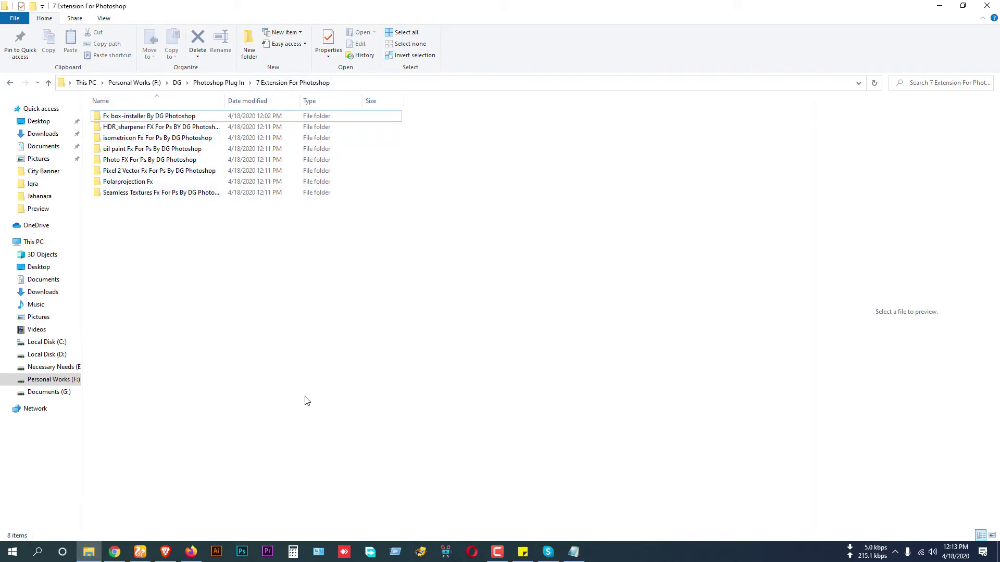
# - Switch from File Explorer to Photoshop's start screen with the recent files list
pyautogui.click(242, 553)
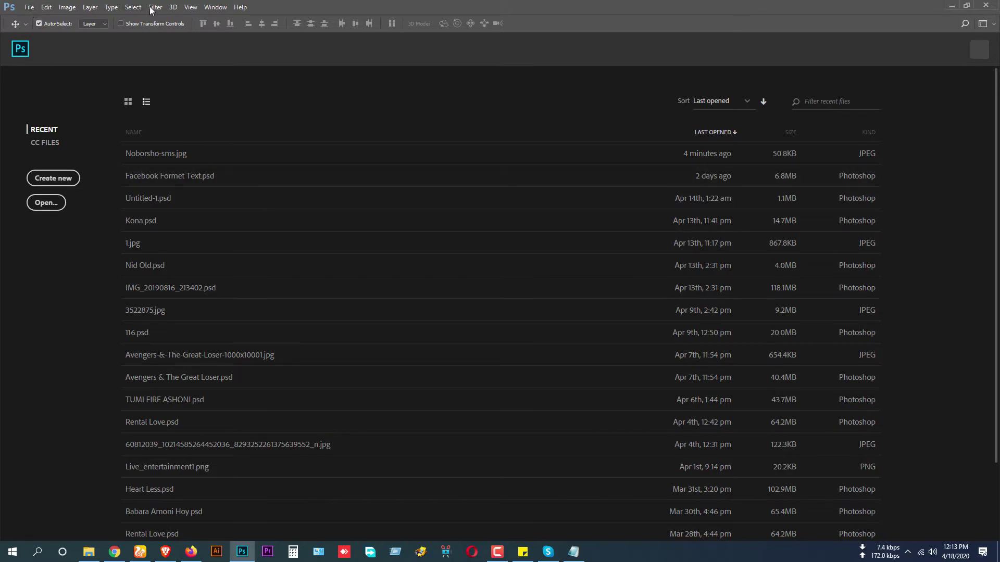
# - Check the installed extensions (Adobe Color Themes, Shutterstock, Wrike), then show File's scripts list
pyautogui.click(216, 9)
pyautogui.moveTo(225, 52)
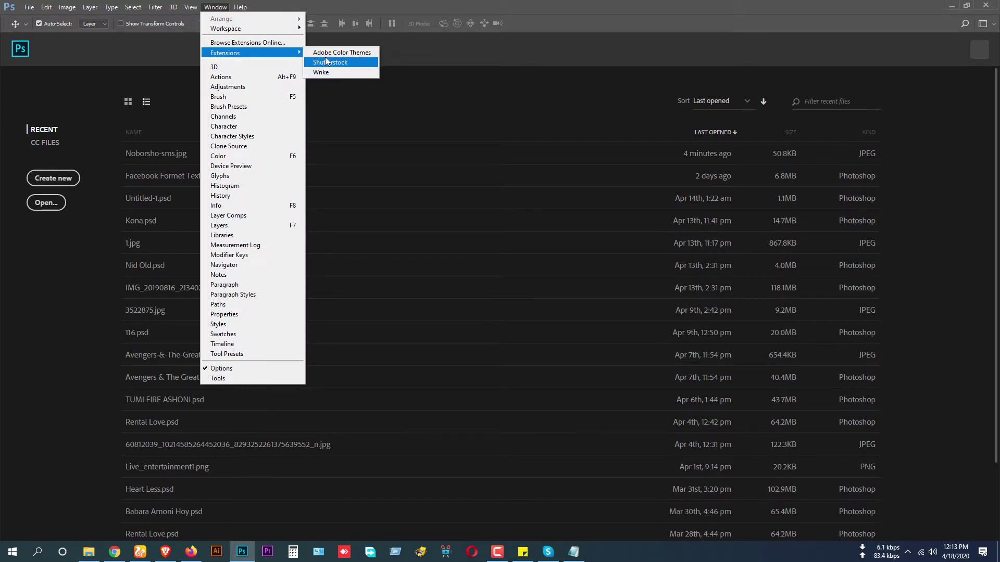
pyautogui.click(29, 8)
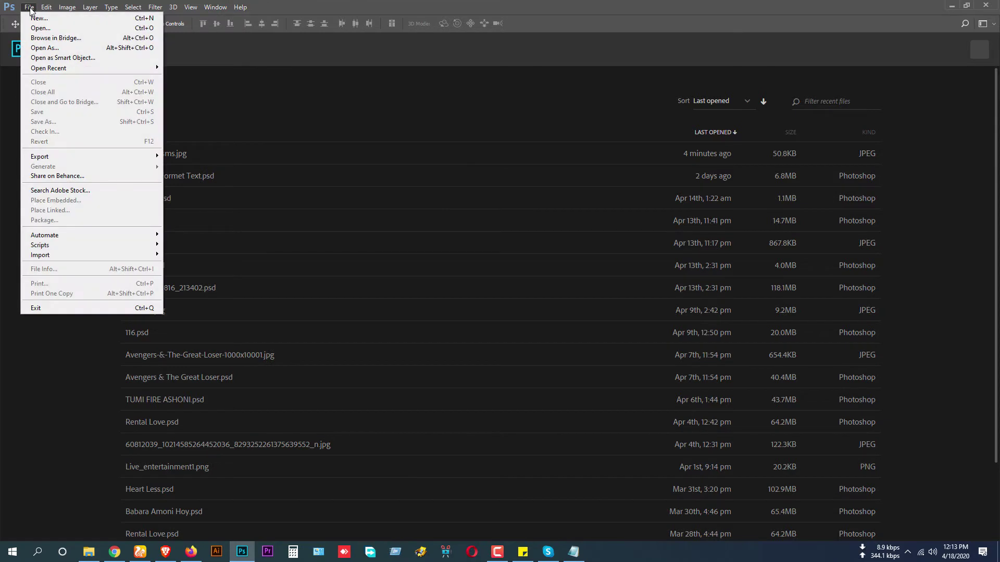
pyautogui.moveTo(39, 245)
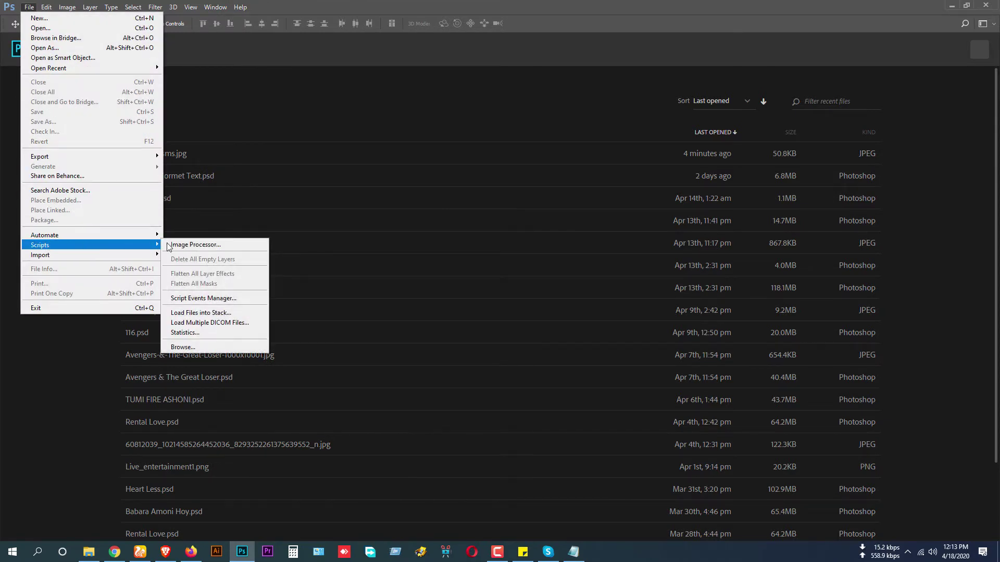
# - Start browsing for a script and copy the plug-in folder's path from File Explorer
pyautogui.click(187, 348)
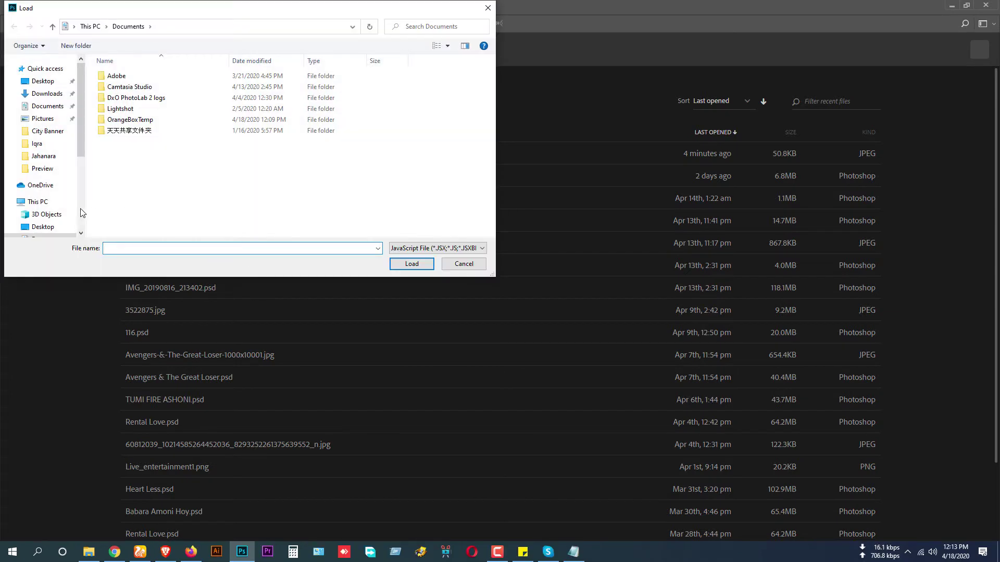
pyautogui.click(88, 551)
pyautogui.click(407, 85)
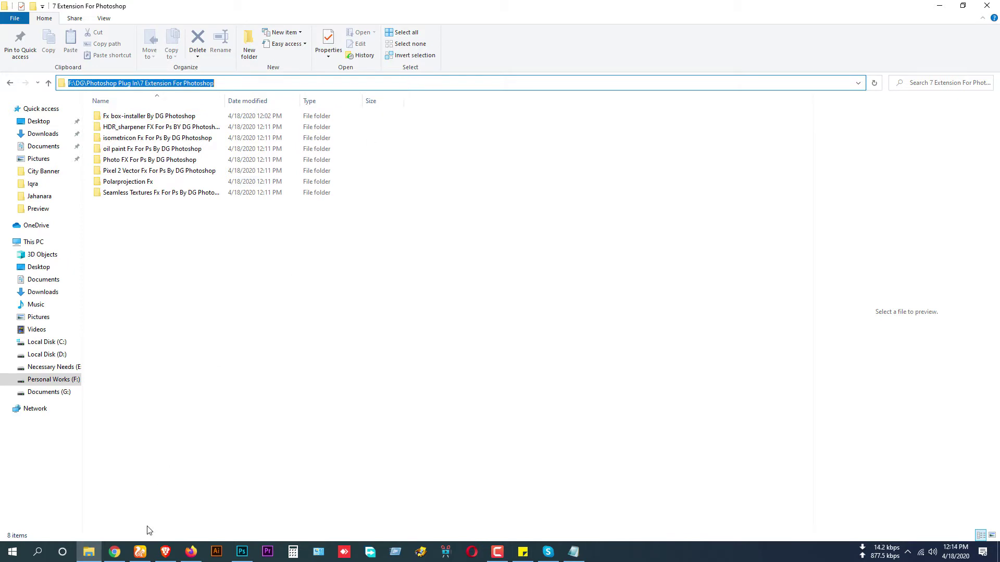
pyautogui.click(242, 551)
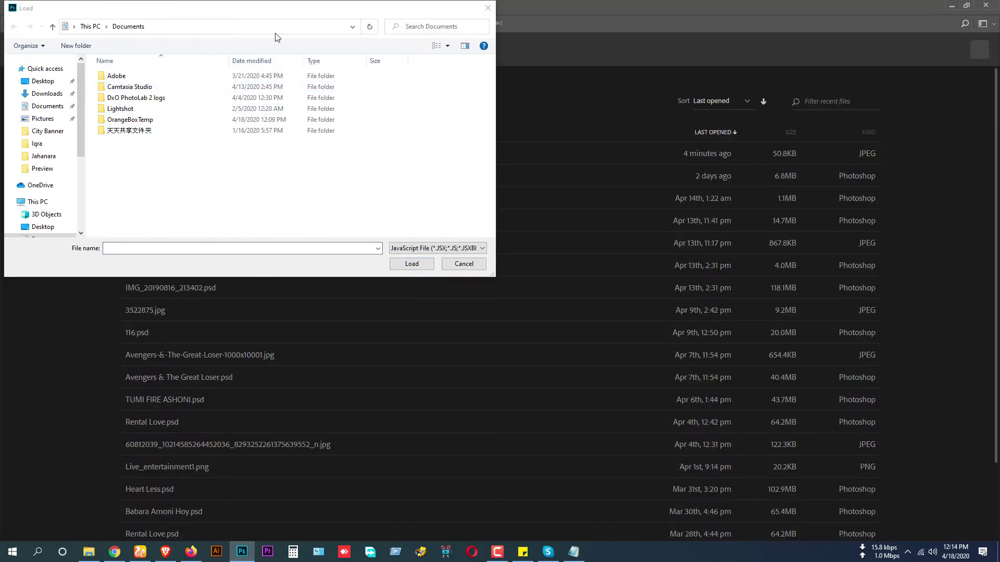
# - Load fx_box-installer.jsx from the Fx box-installer folder's 01_installation subfolder
pyautogui.click(290, 28)
pyautogui.write('F:\\DG\\Photoshop Plug In\\7 Extension For Photoshop')
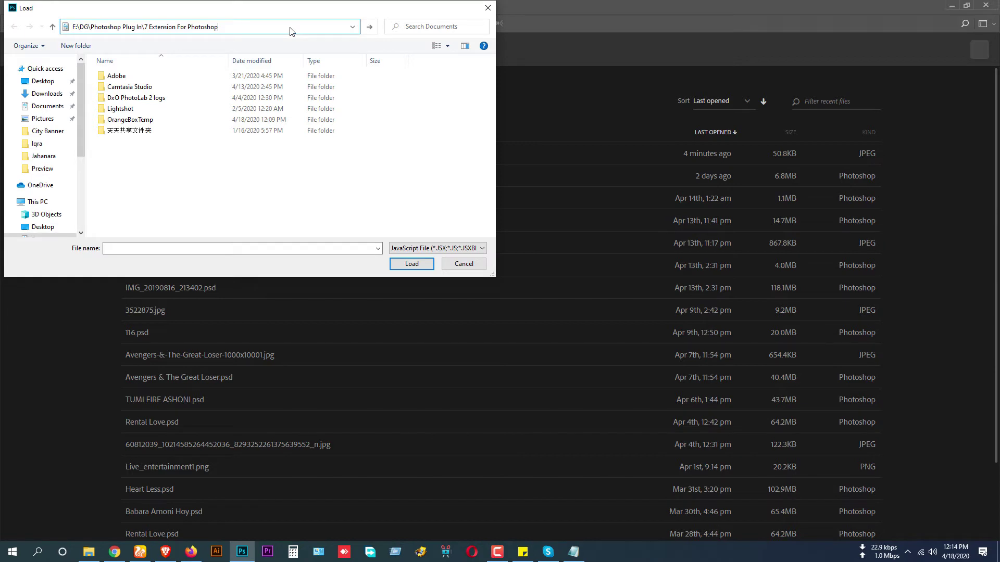
pyautogui.press('Return')
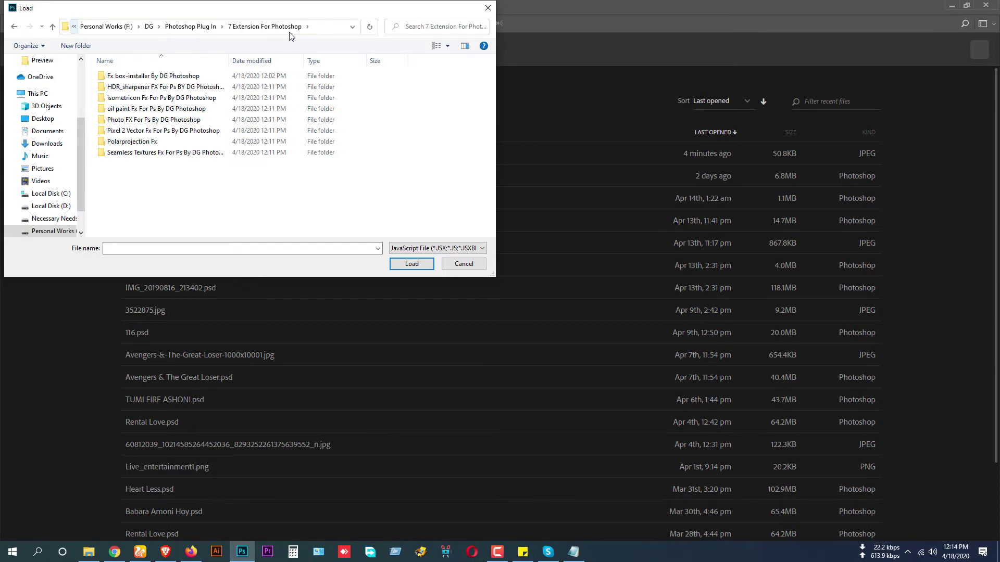
pyautogui.doubleClick(156, 77)
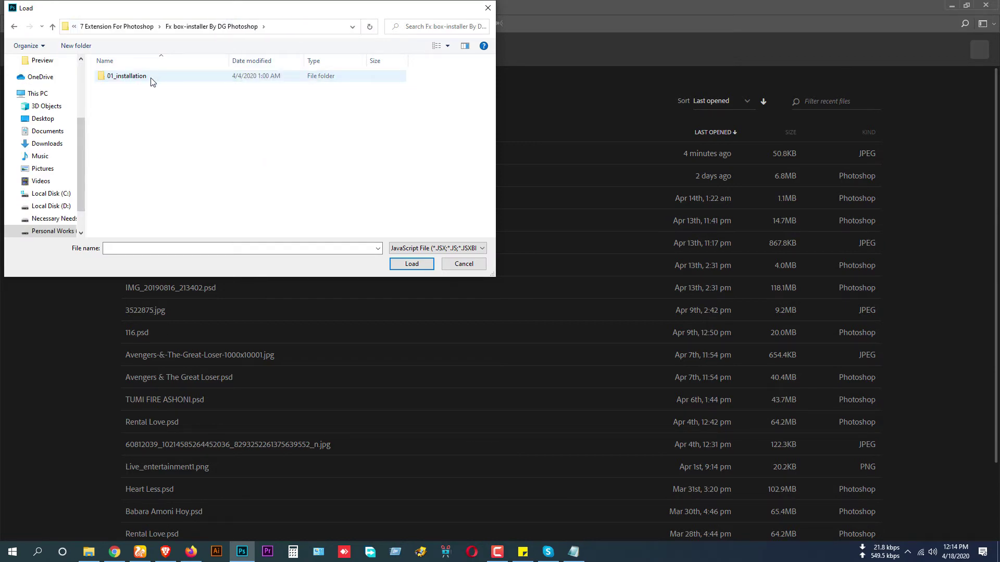
pyautogui.doubleClick(151, 78)
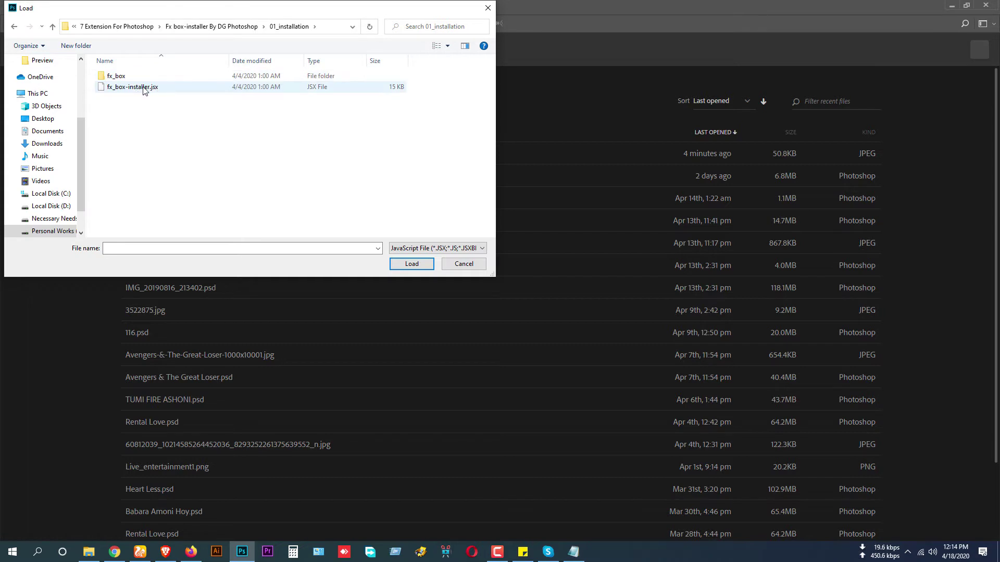
pyautogui.click(142, 90)
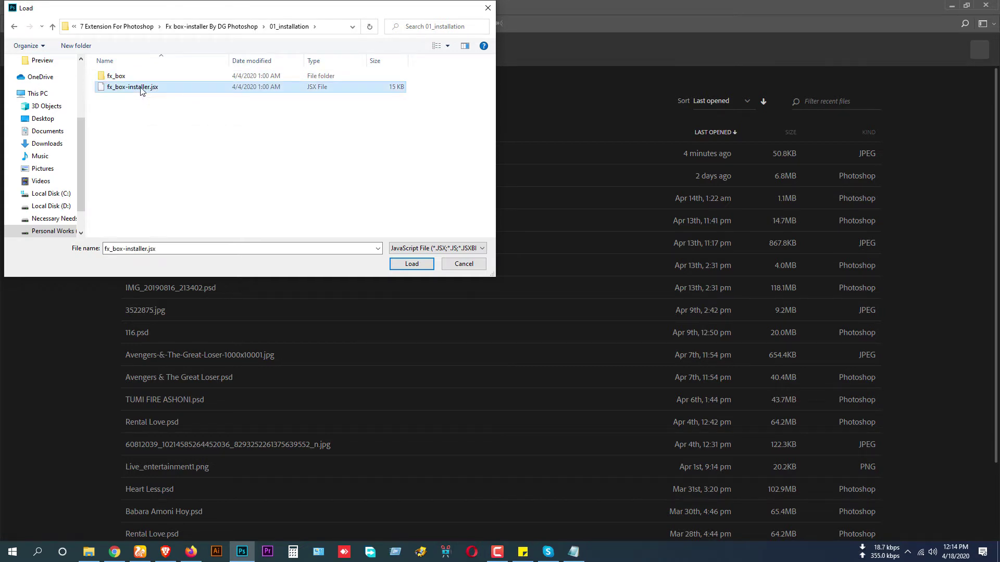
pyautogui.click(415, 266)
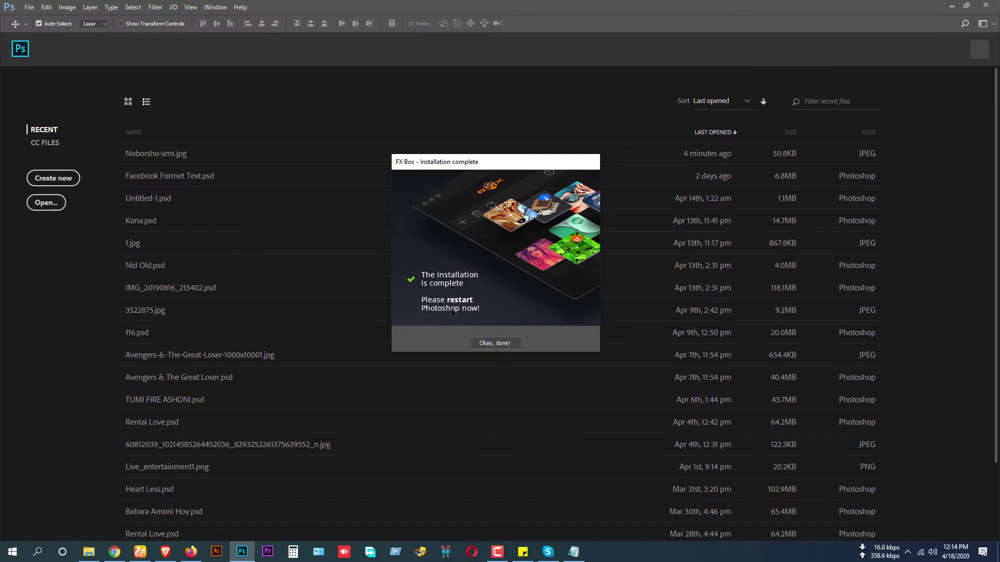
# - Dismiss the FX Box install message, then quit and relaunch Photoshop
pyautogui.click(504, 345)
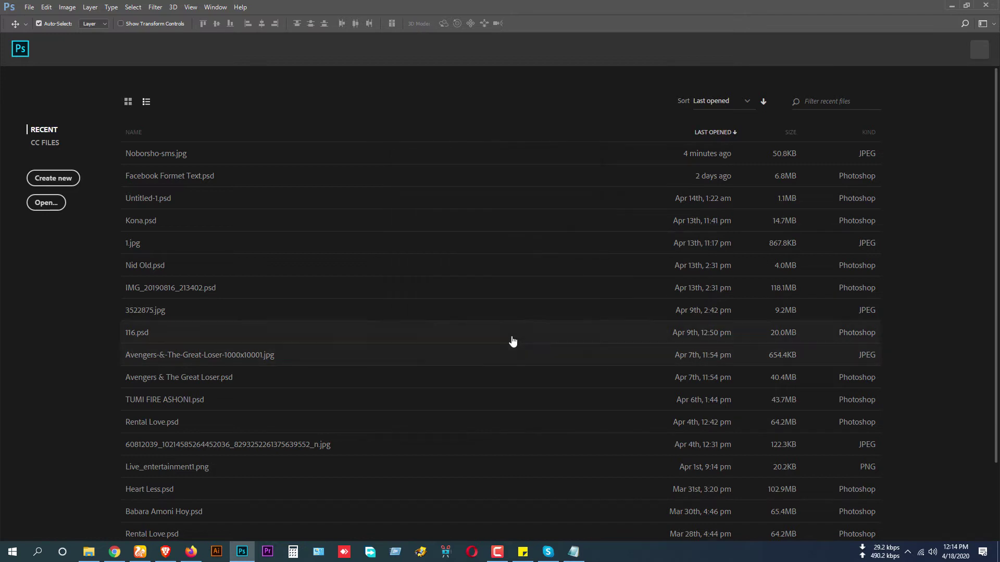
pyautogui.click(986, 6)
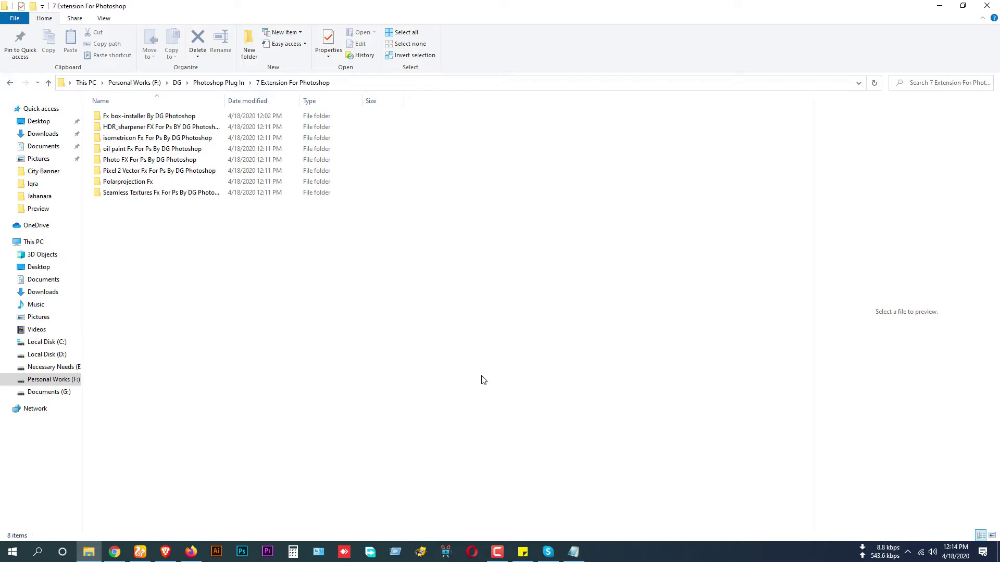
pyautogui.click(242, 552)
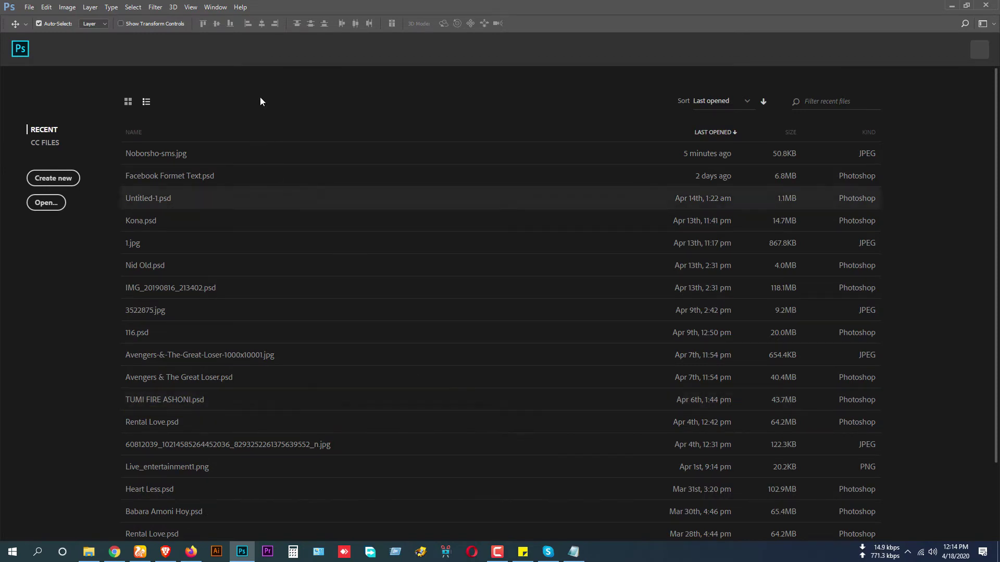
# - Open the newly installed FX Box panel from Window > Extensions
pyautogui.click(213, 8)
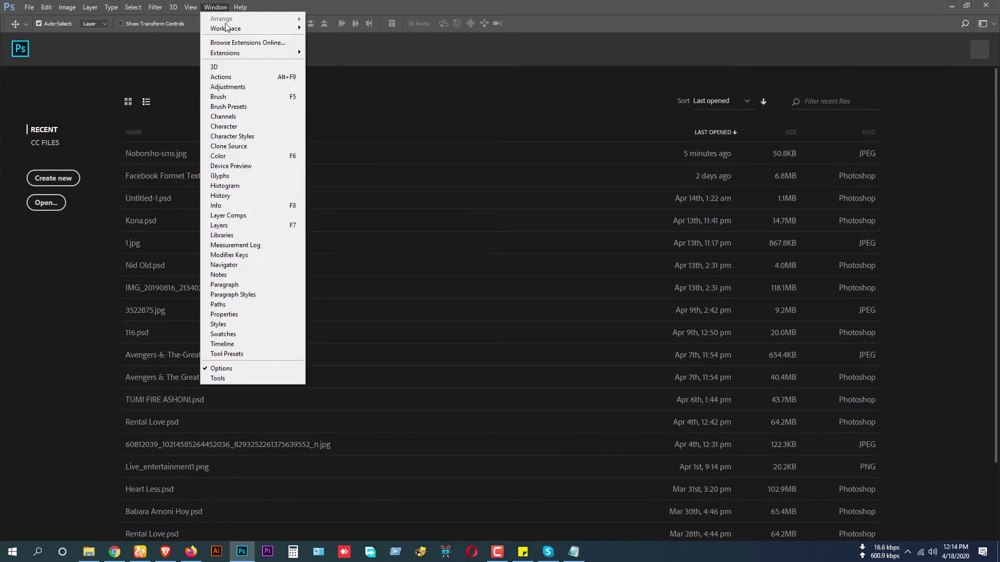
pyautogui.moveTo(225, 52)
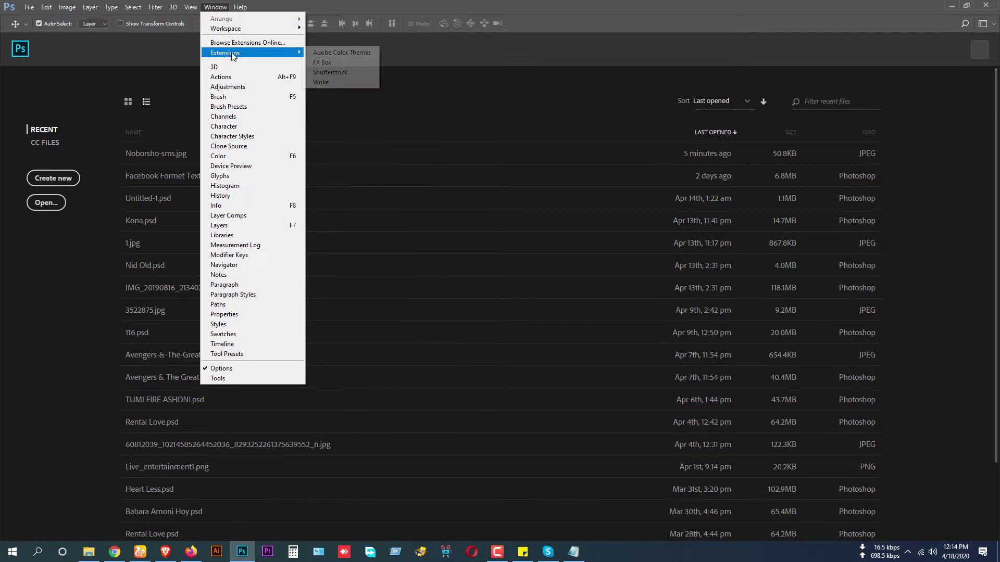
pyautogui.click(320, 63)
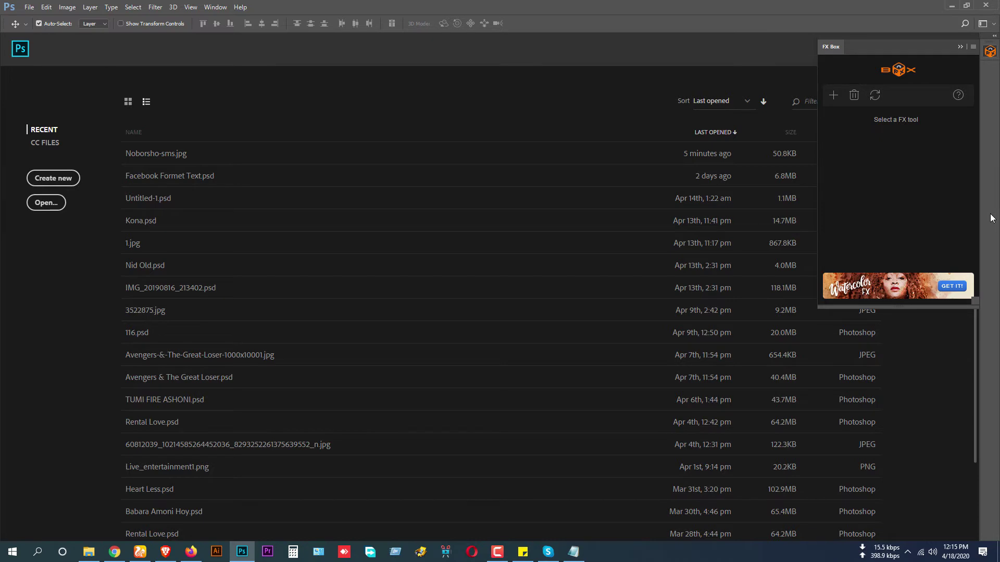
# - Create a new blank 1280 × 720 px document, Untitled-1
pyautogui.click(29, 7)
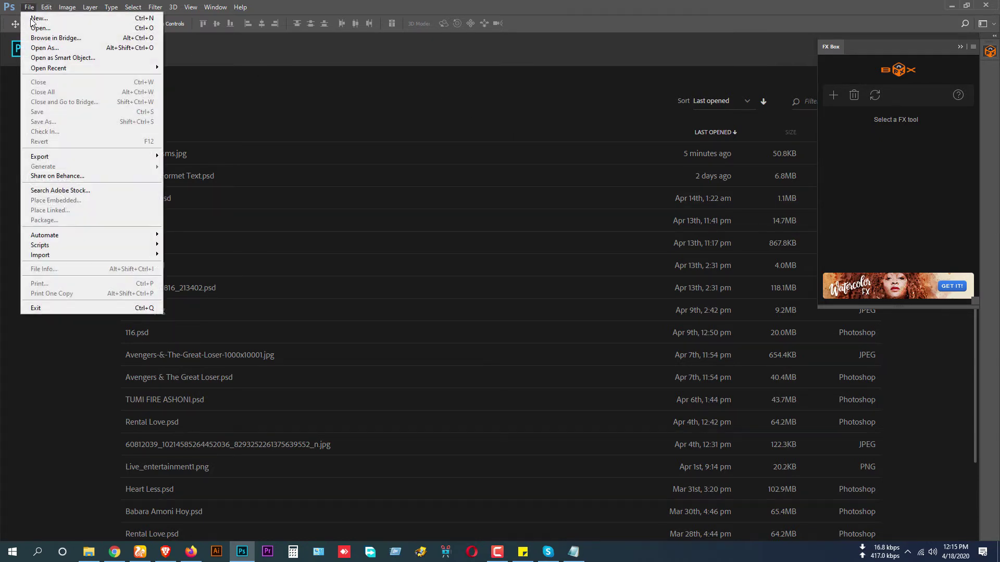
pyautogui.click(33, 18)
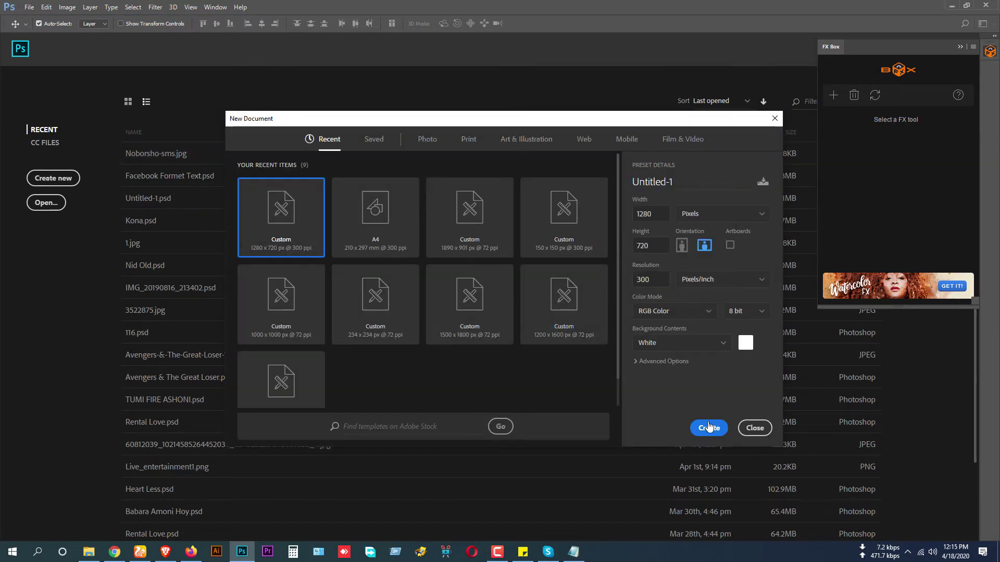
pyautogui.click(708, 427)
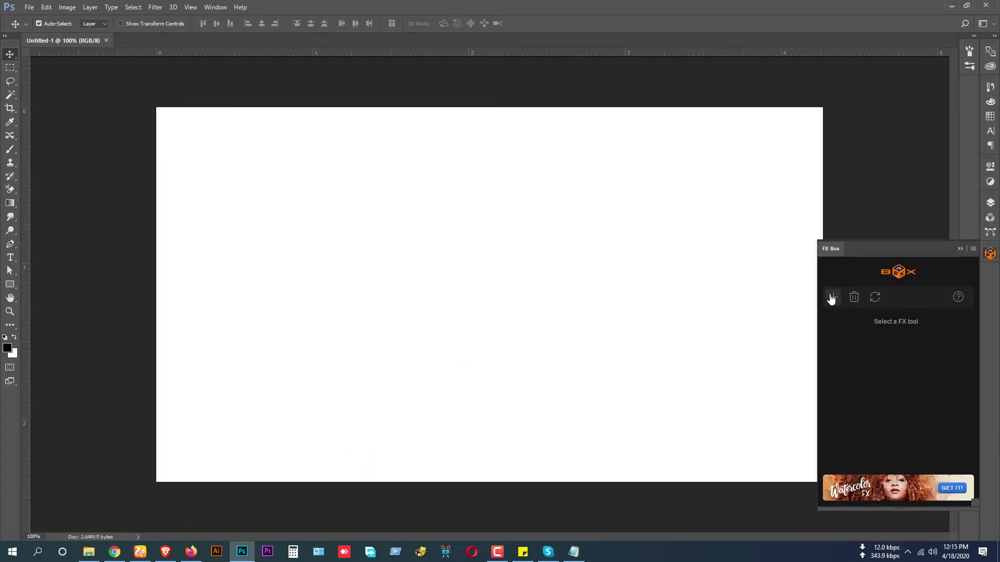
# - Start adding an FX tool and browse to the Photoshop Plug In folder on drive F:
pyautogui.click(832, 297)
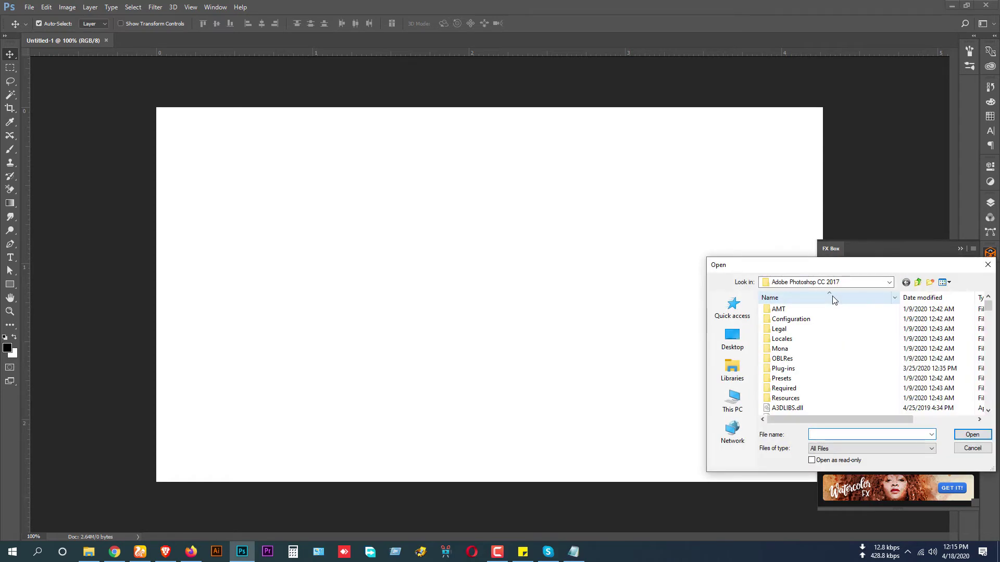
pyautogui.moveTo(882, 265); pyautogui.dragTo(565, 152)
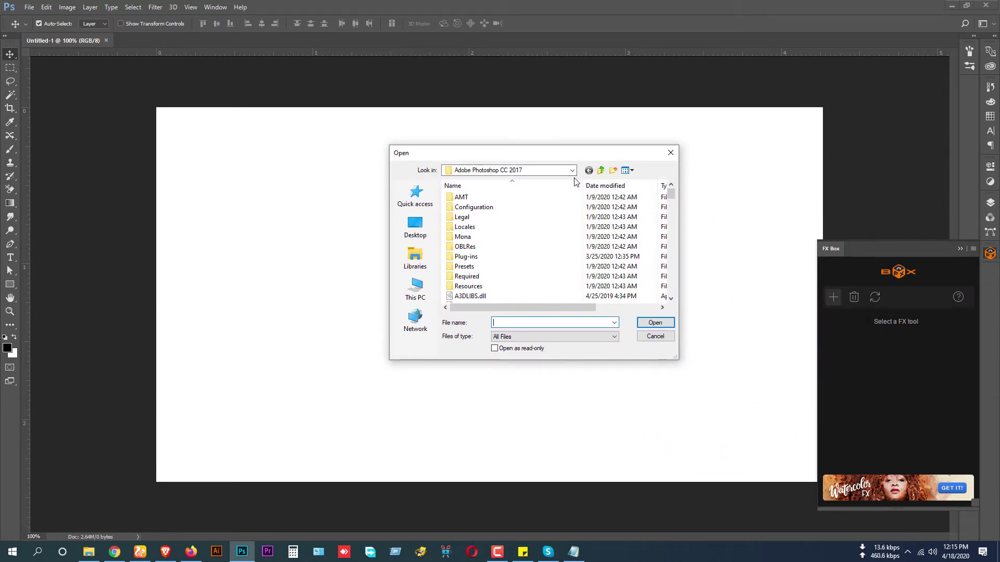
pyautogui.click(415, 290)
pyautogui.scroll(-3, 522, 261)
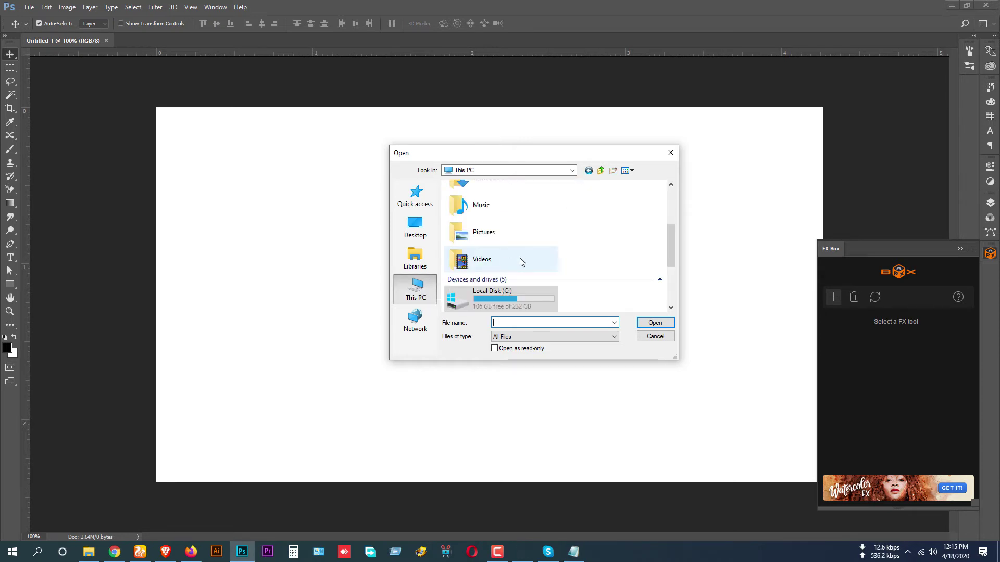
pyautogui.scroll(-3, 521, 262)
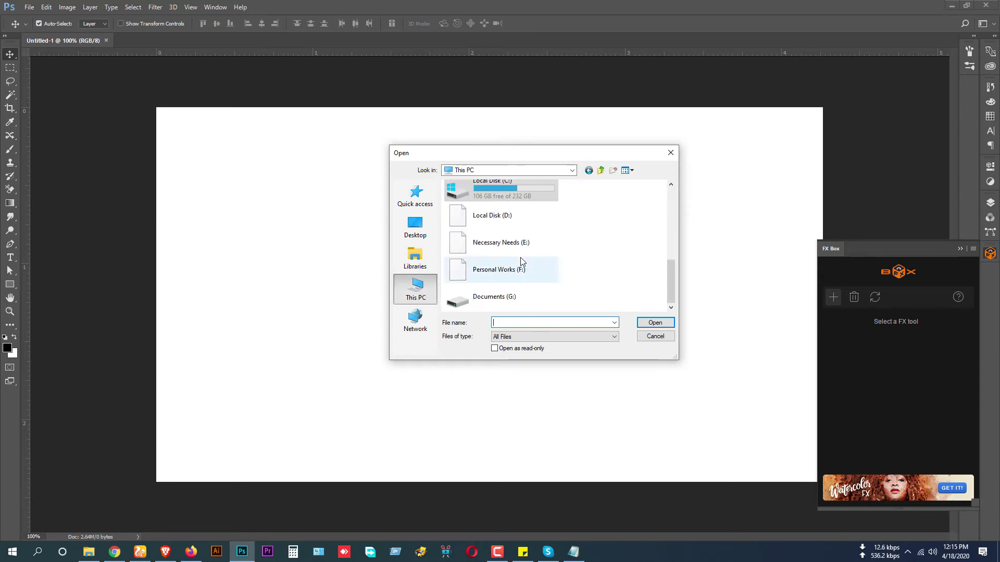
pyautogui.doubleClick(491, 272)
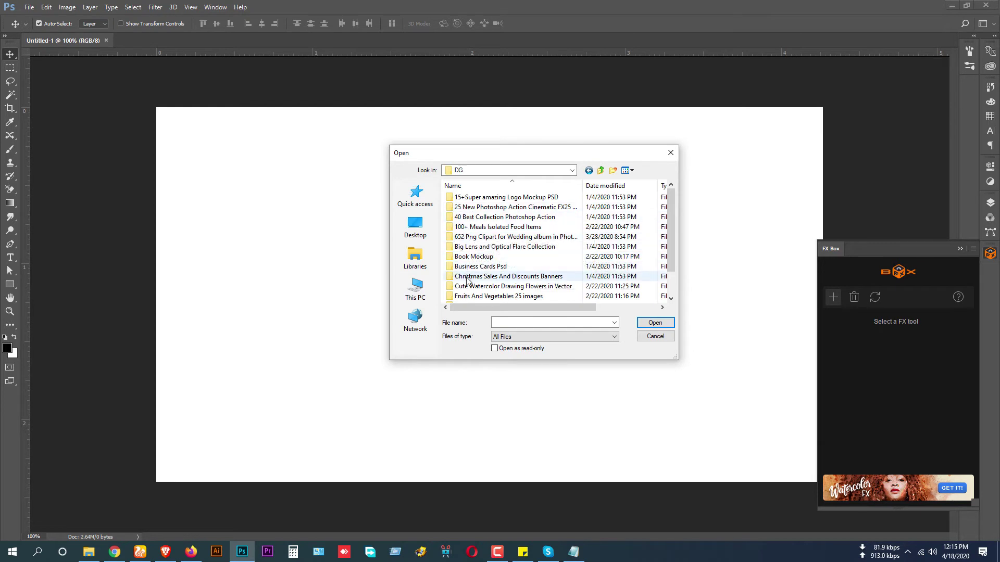
pyautogui.scroll(-1, 467, 280)
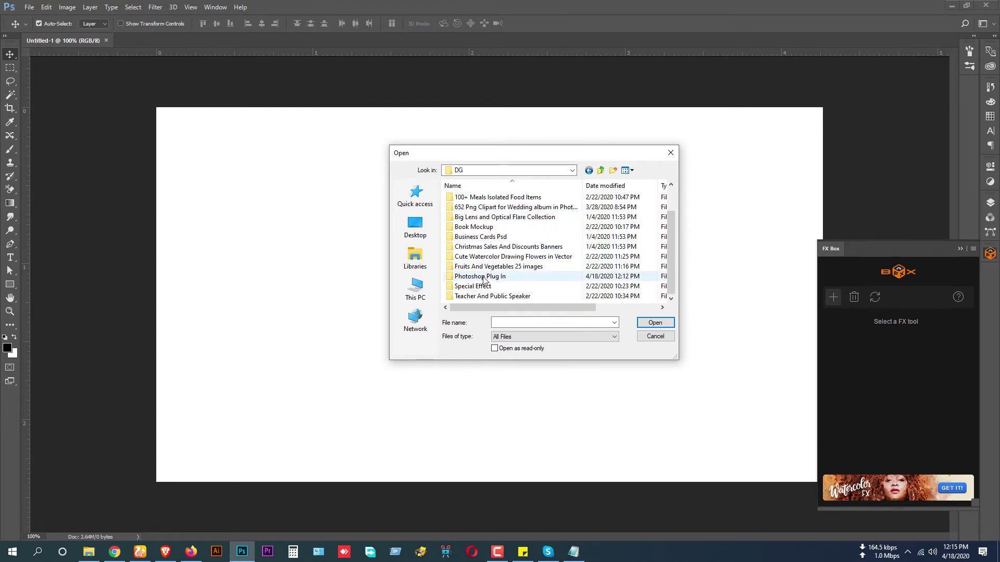
pyautogui.doubleClick(483, 277)
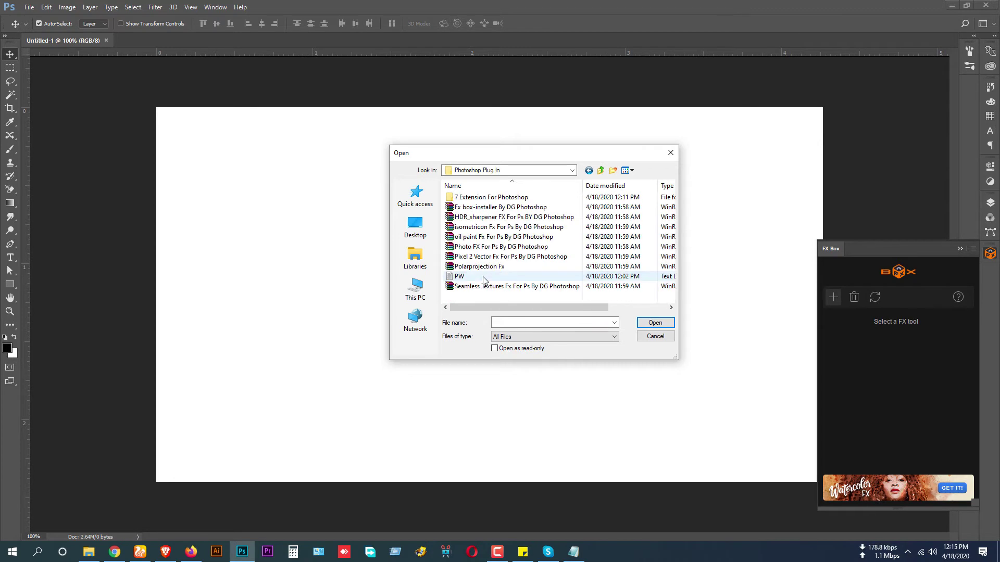
# - Run the HDR_sharpener 01_install installer script and confirm its completion alert
pyautogui.doubleClick(467, 198)
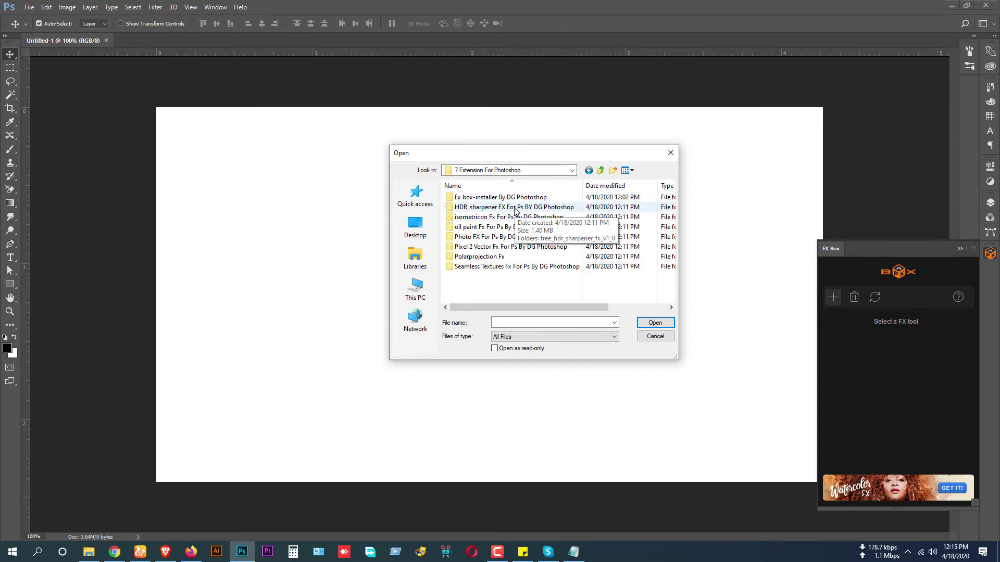
pyautogui.click(488, 211)
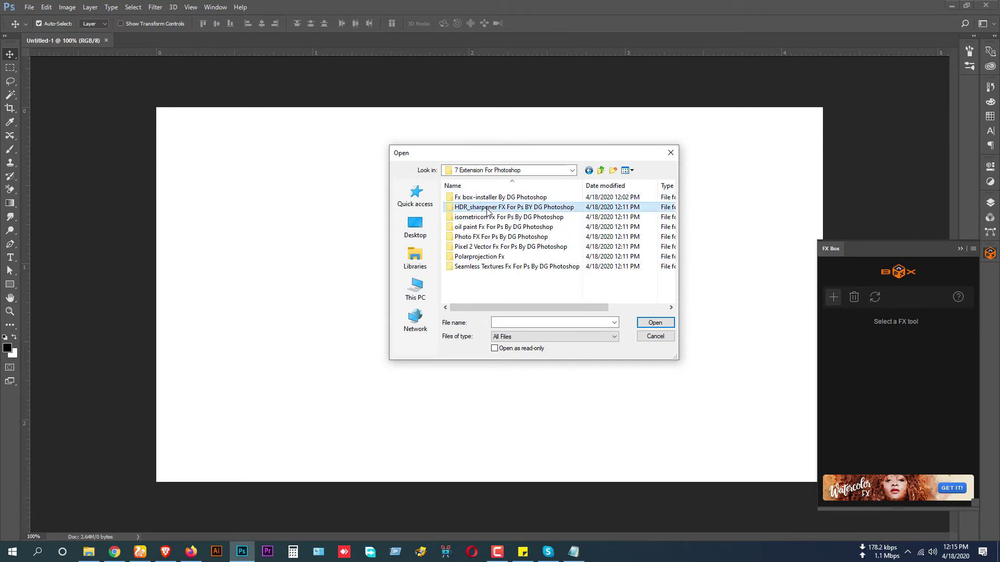
pyautogui.doubleClick(487, 210)
pyautogui.doubleClick(481, 197)
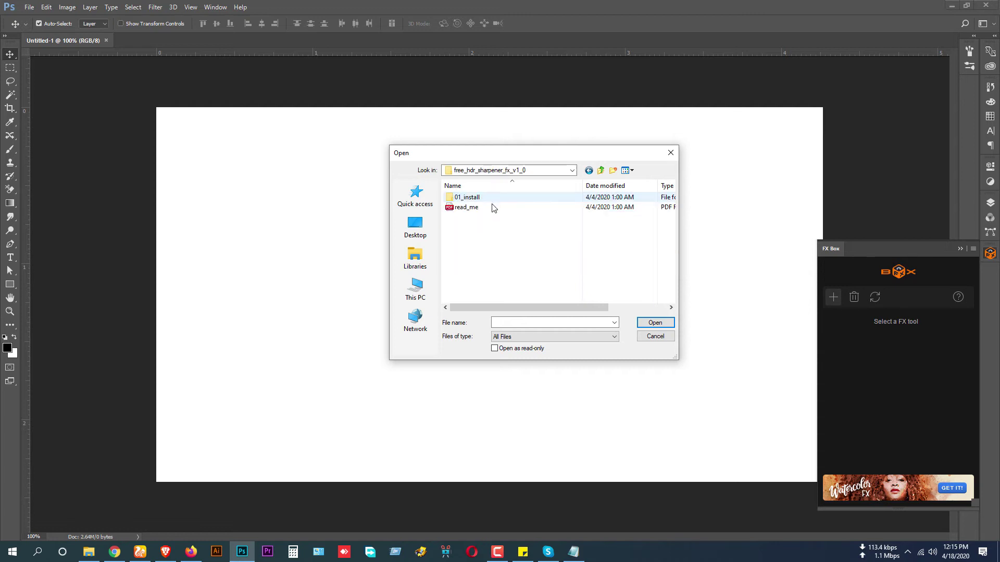
pyautogui.doubleClick(476, 198)
pyautogui.doubleClick(498, 209)
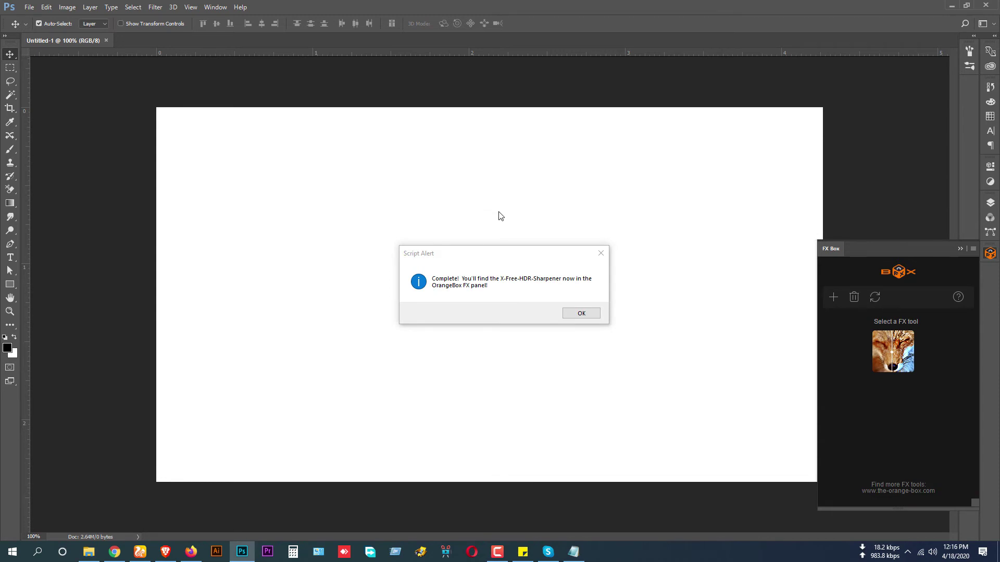
pyautogui.click(570, 314)
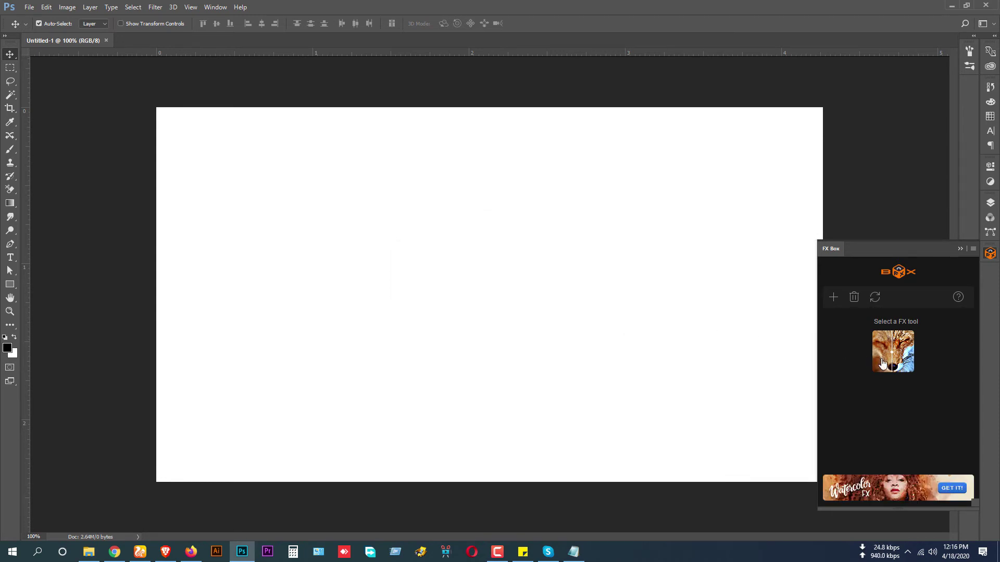
# - Install X-Free-IsometrIcon from isometricon's 01_install folder as FX Box's second tool
pyautogui.click(834, 298)
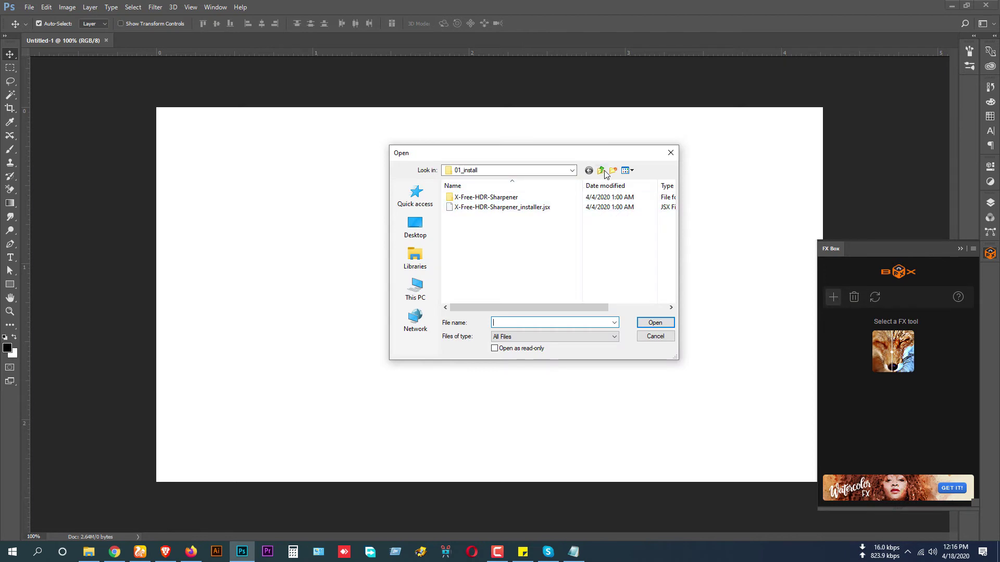
pyautogui.click(602, 171)
pyautogui.click(602, 171)
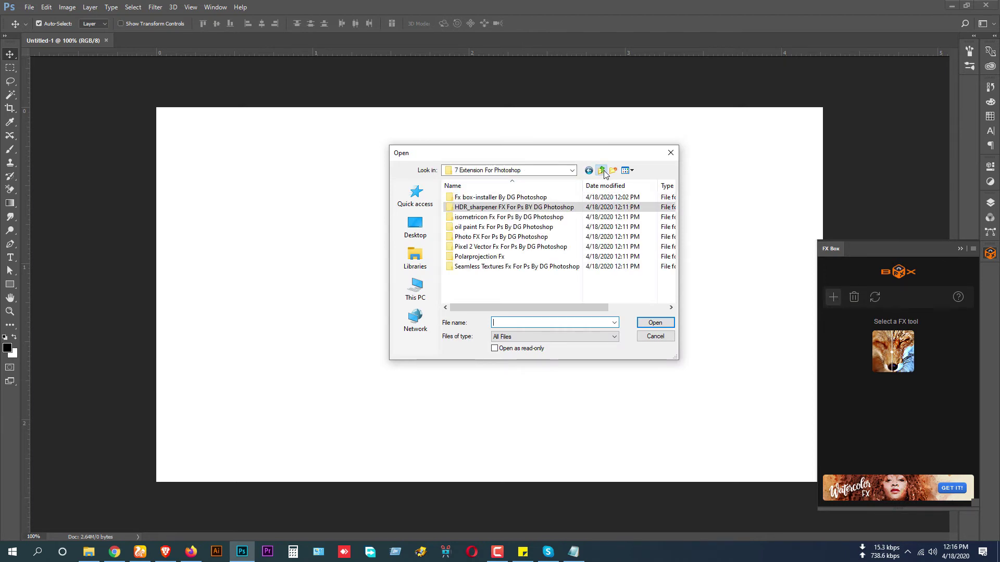
pyautogui.doubleClick(482, 217)
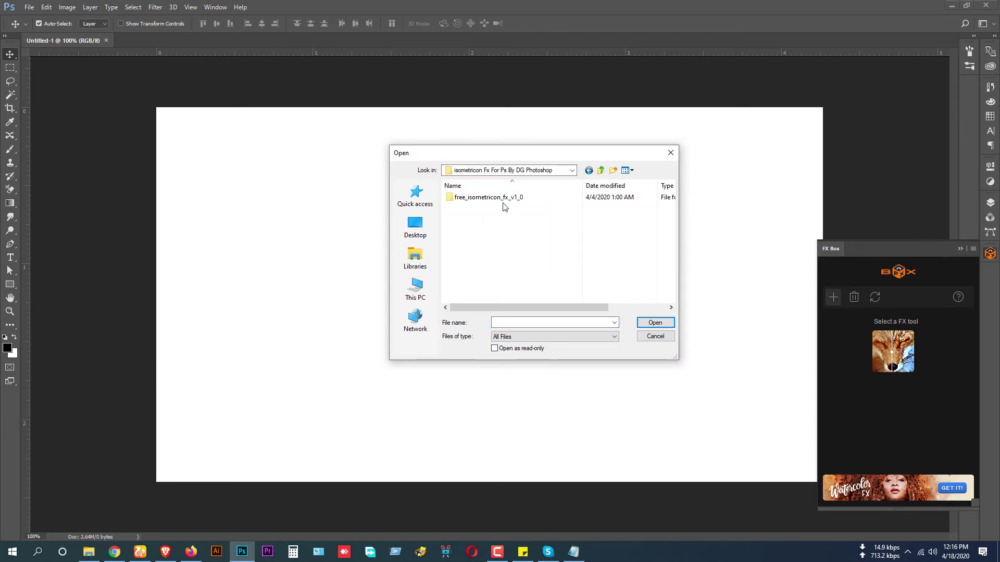
pyautogui.doubleClick(502, 197)
pyautogui.doubleClick(485, 197)
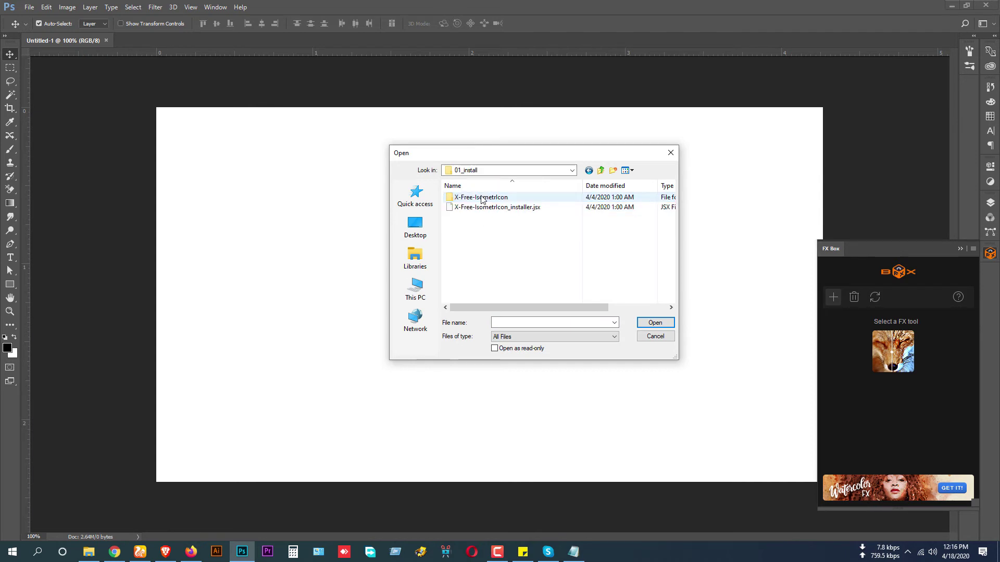
pyautogui.doubleClick(477, 206)
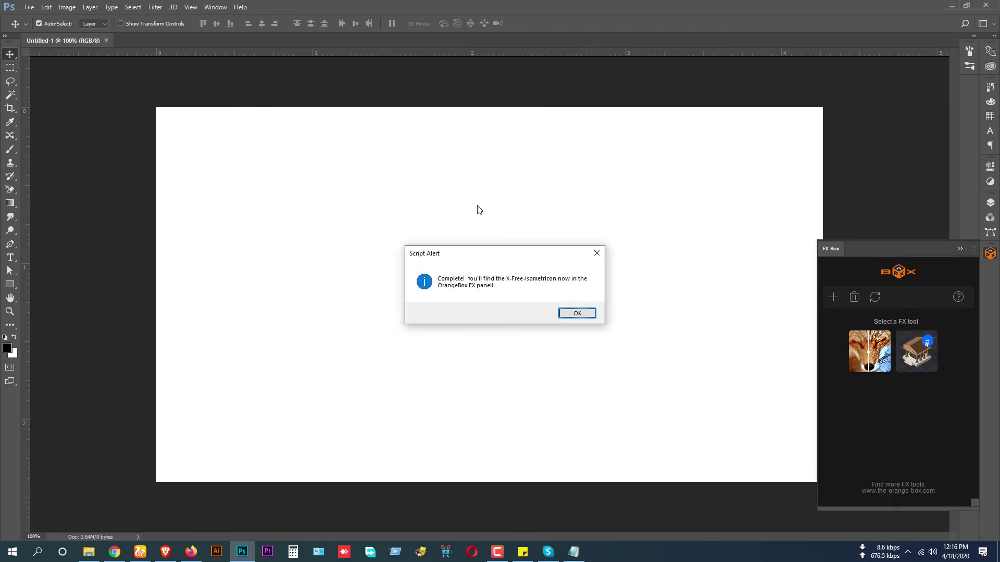
pyautogui.click(577, 314)
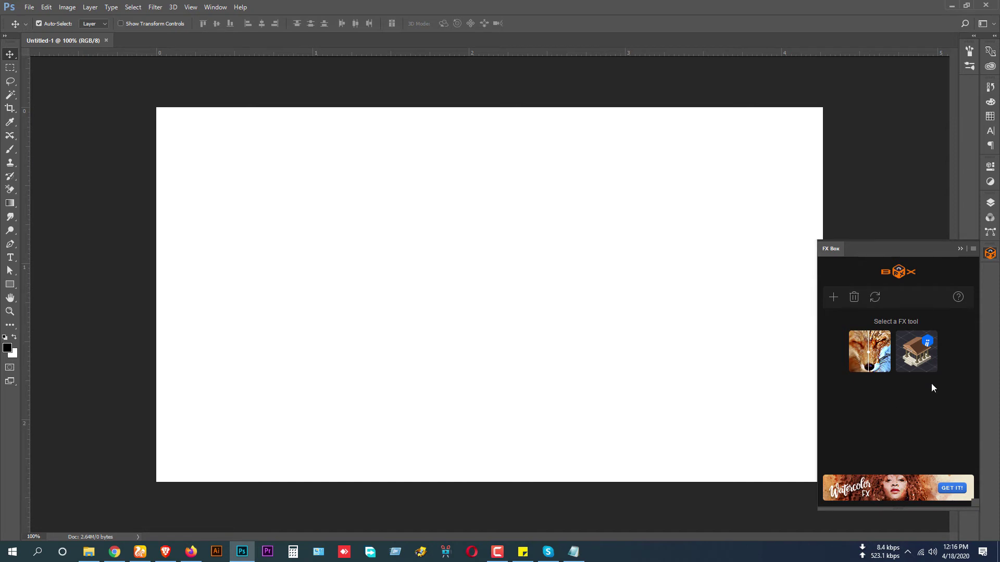
# - Install X-Free-Oil-Paint-FX from the oil paint Fx 01_install folder as FX Box's third tool
pyautogui.click(834, 298)
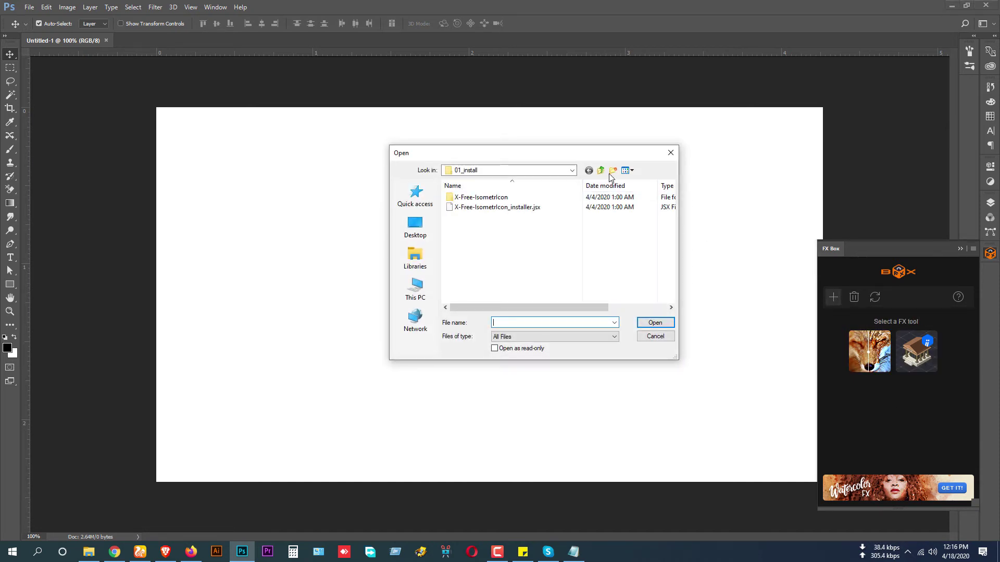
pyautogui.click(602, 171)
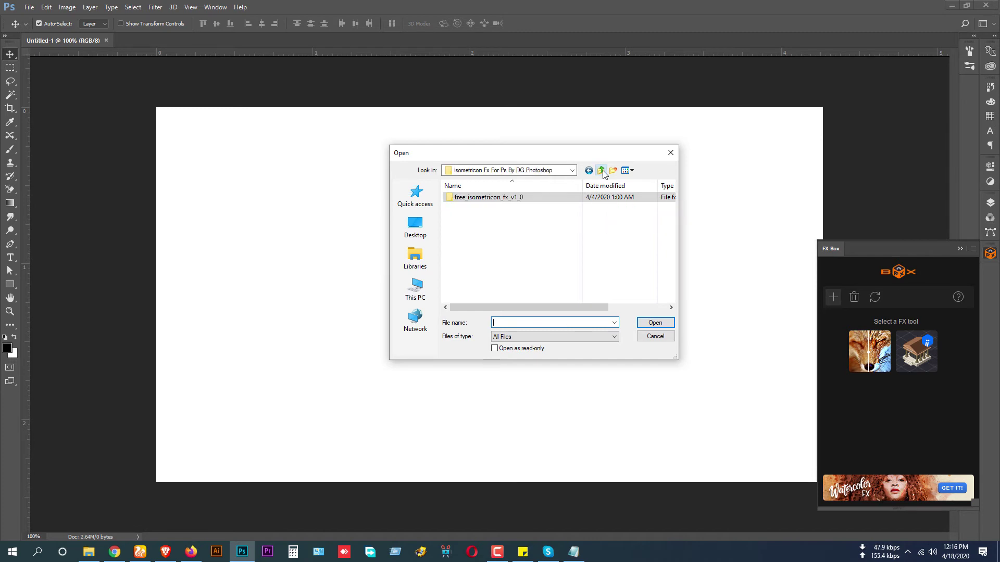
pyautogui.click(601, 171)
pyautogui.doubleClick(476, 231)
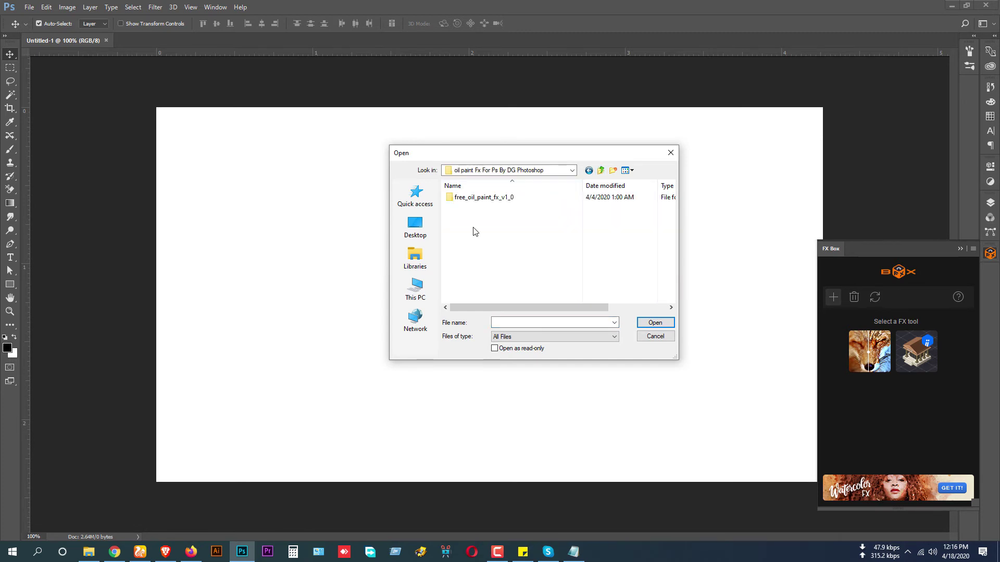
pyautogui.doubleClick(478, 201)
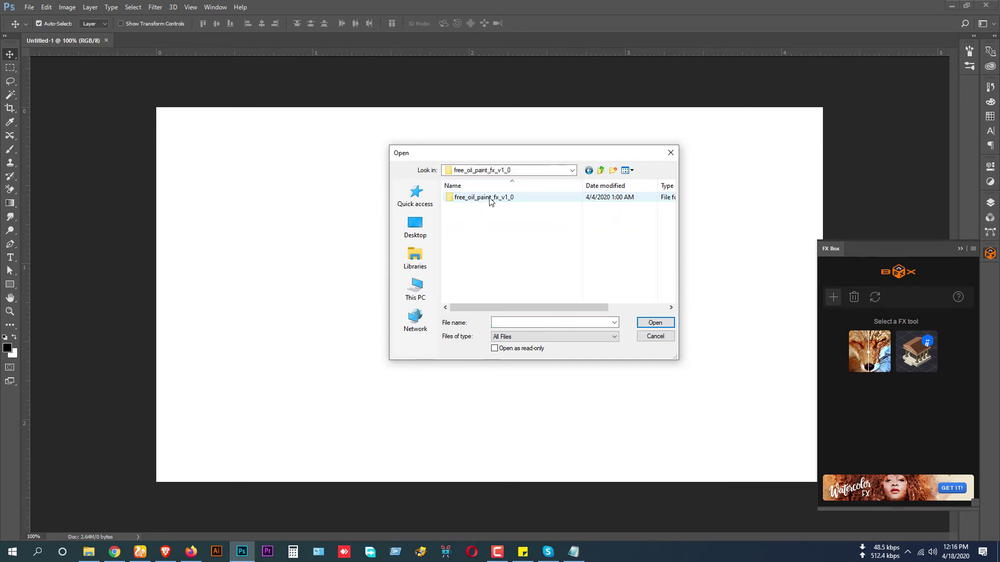
pyautogui.doubleClick(490, 199)
pyautogui.doubleClick(475, 199)
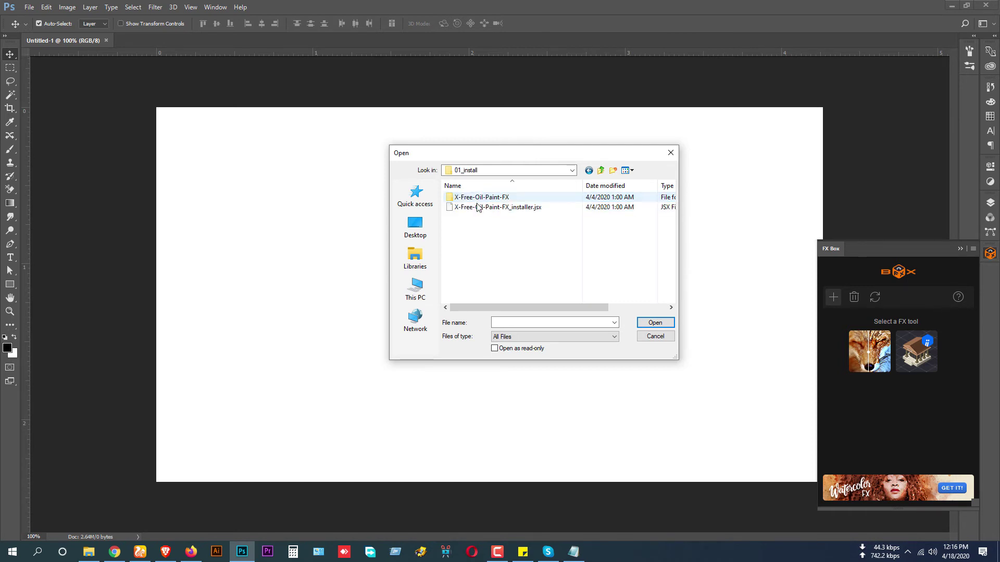
pyautogui.doubleClick(477, 208)
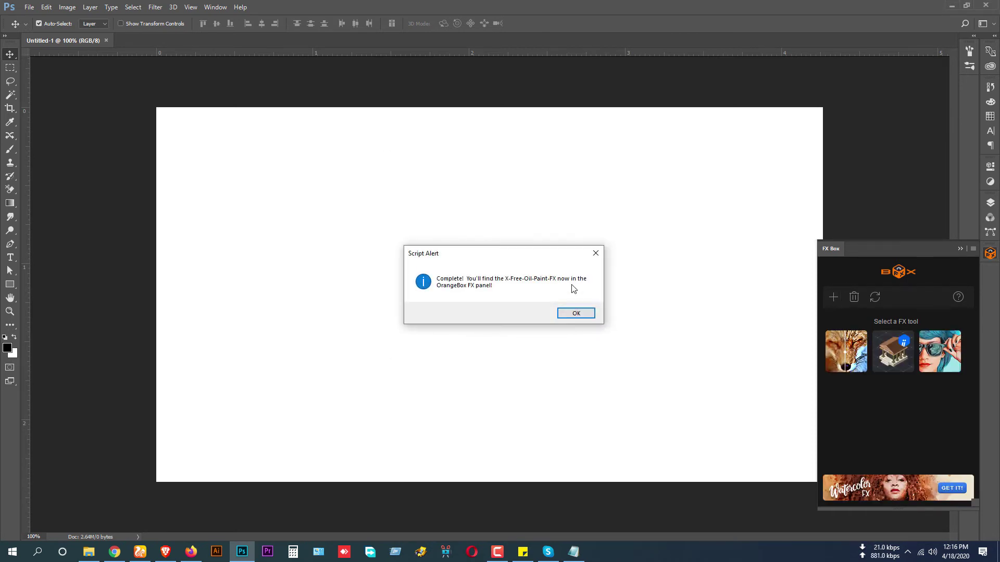
pyautogui.click(576, 313)
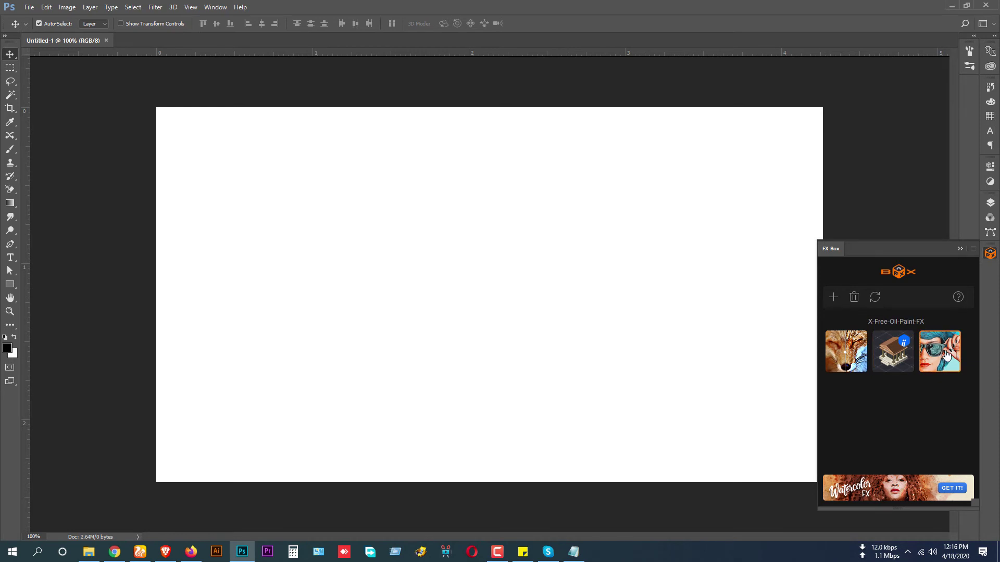
# - Install X-Free-Photo-FX from the Photo FX 01_install folder as FX Box's fourth tool
pyautogui.click(833, 297)
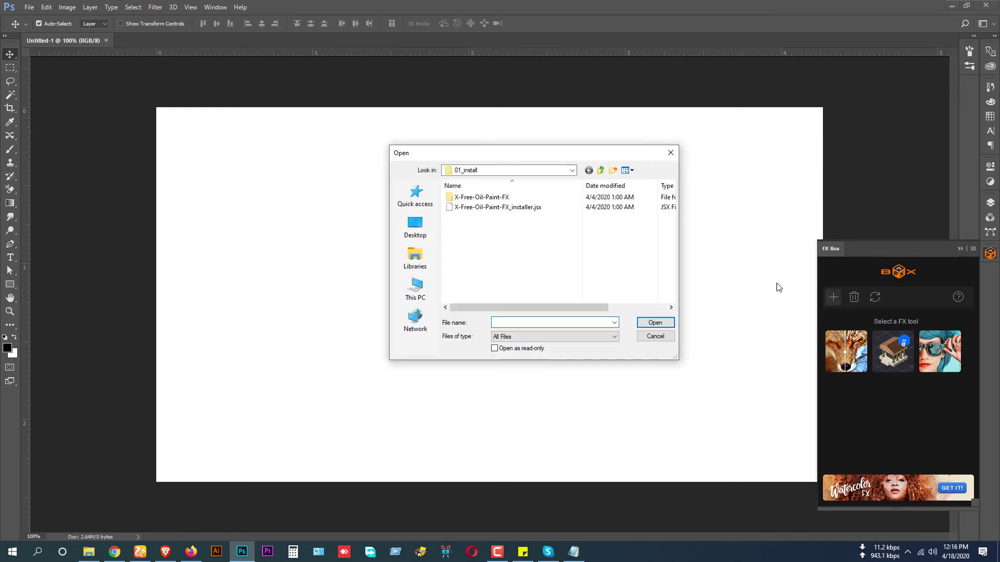
pyautogui.click(602, 173)
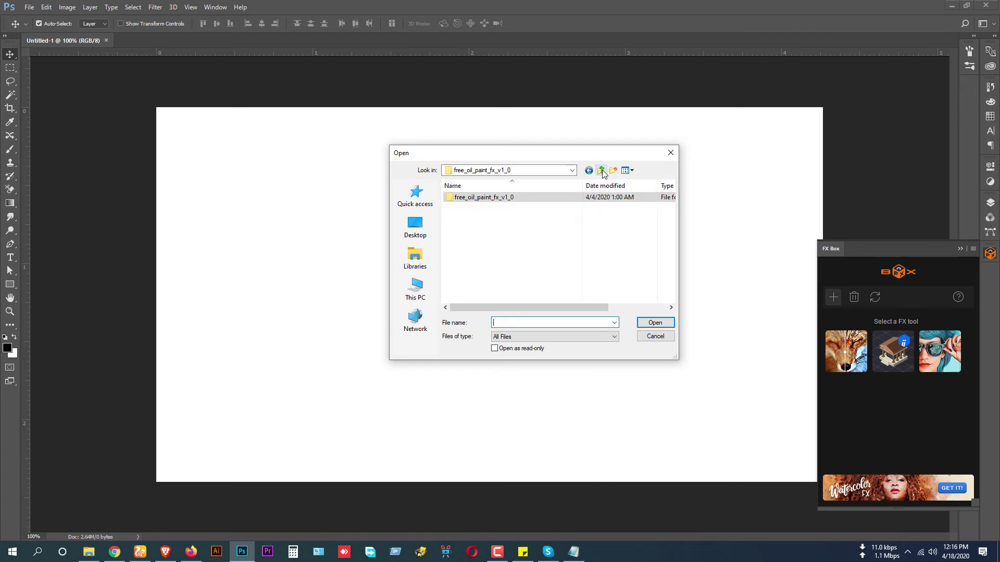
pyautogui.click(603, 172)
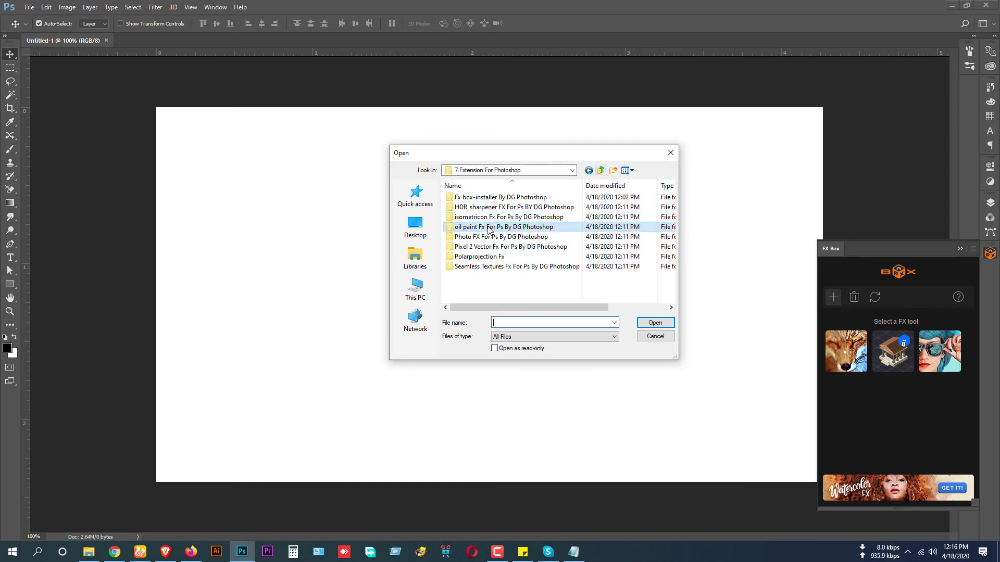
pyautogui.doubleClick(475, 237)
pyautogui.doubleClick(480, 199)
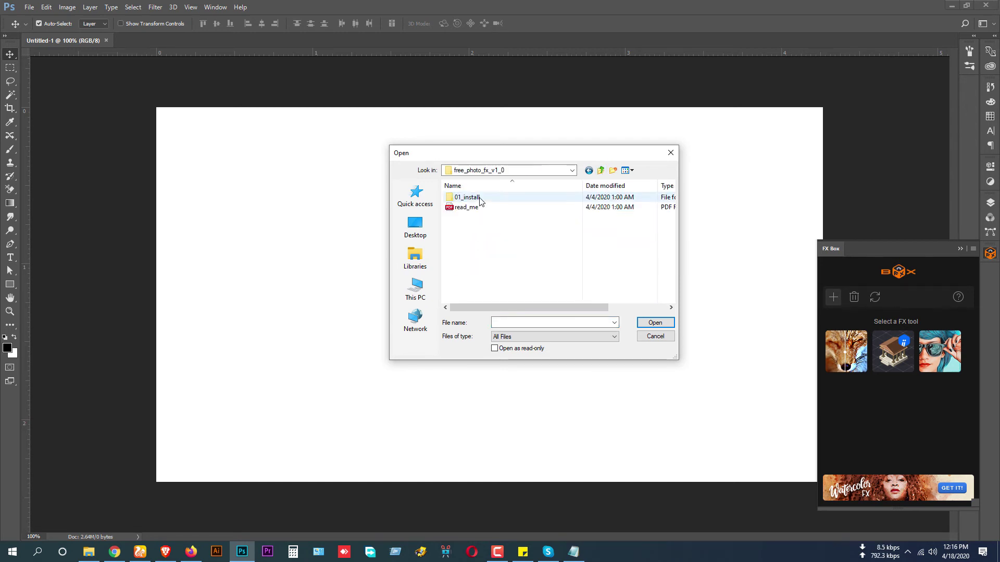
pyautogui.doubleClick(480, 198)
pyautogui.doubleClick(494, 207)
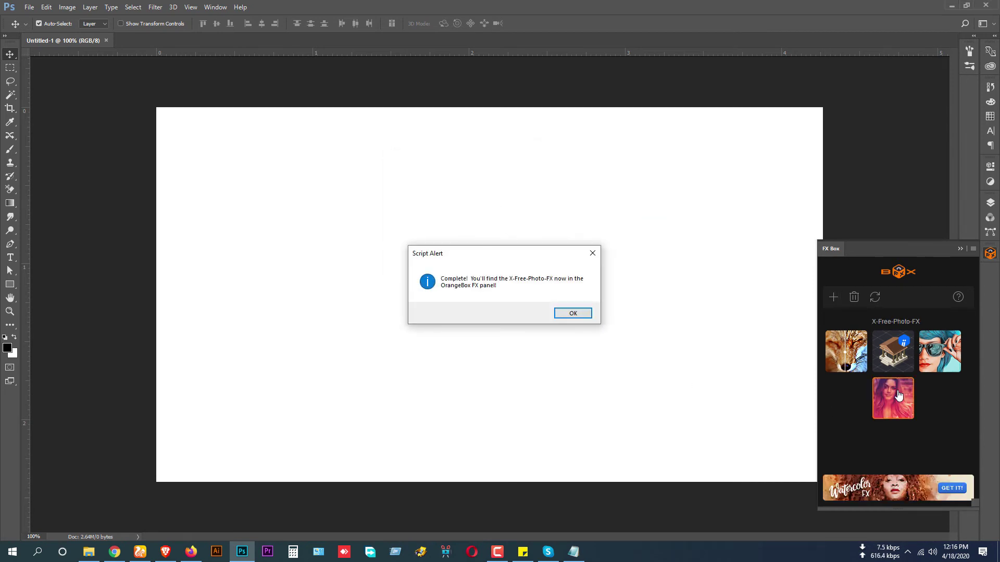
pyautogui.click(578, 314)
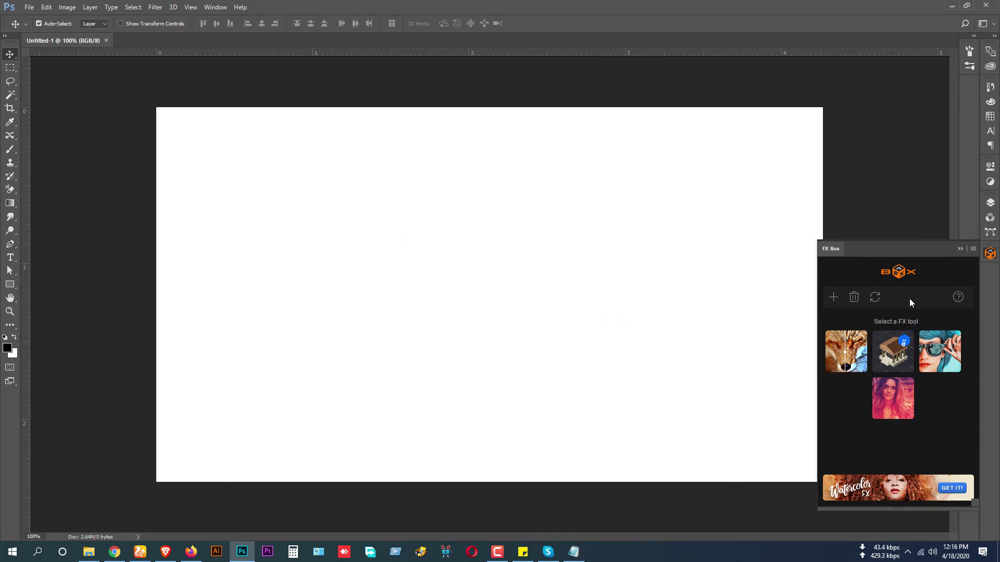
# - Add X-Free-Pixel2Vector to FX Box by running X-Free-Pixel2Vector_installer.jsx from Pixel 2 Vector Fx > free_pixel2vector_fx_v1_1 > 01_install
pyautogui.click(833, 297)
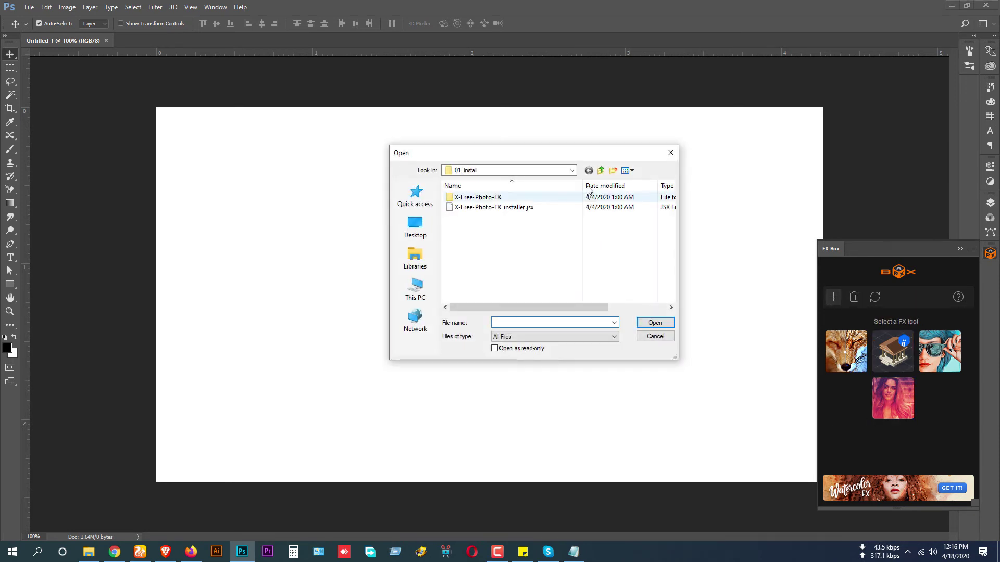
pyautogui.click(601, 171)
pyautogui.click(602, 171)
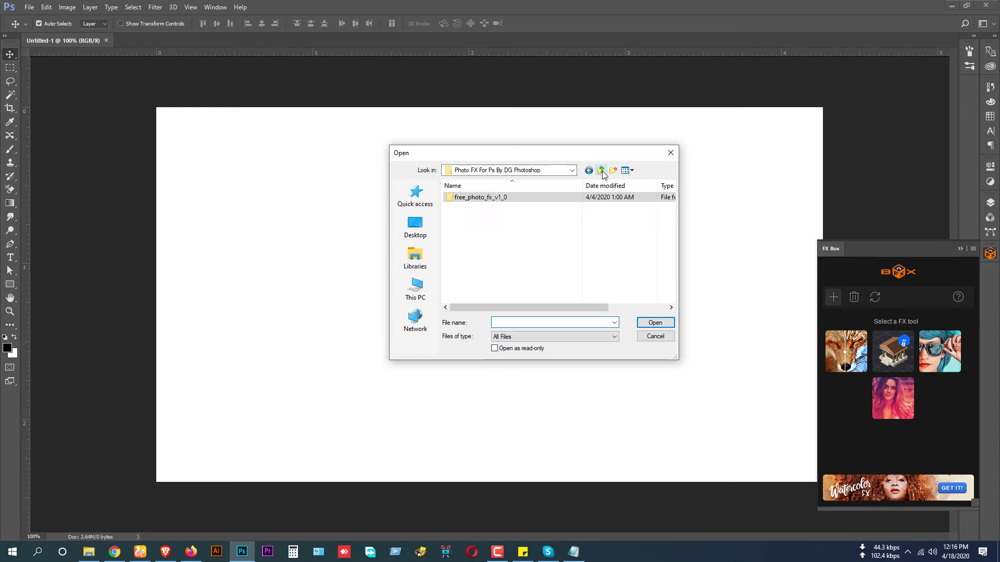
pyautogui.click(602, 172)
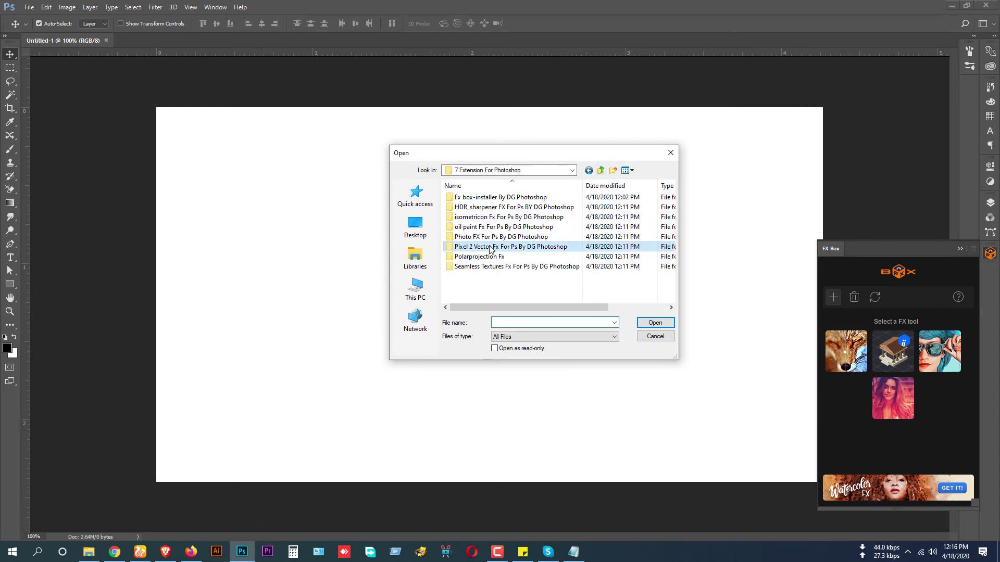
pyautogui.doubleClick(490, 249)
pyautogui.doubleClick(490, 199)
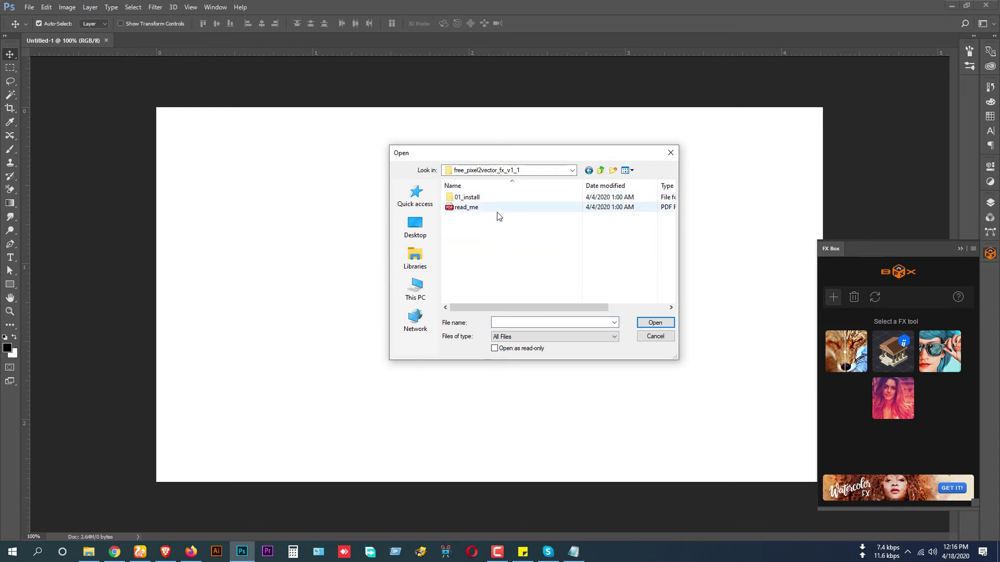
pyautogui.doubleClick(477, 199)
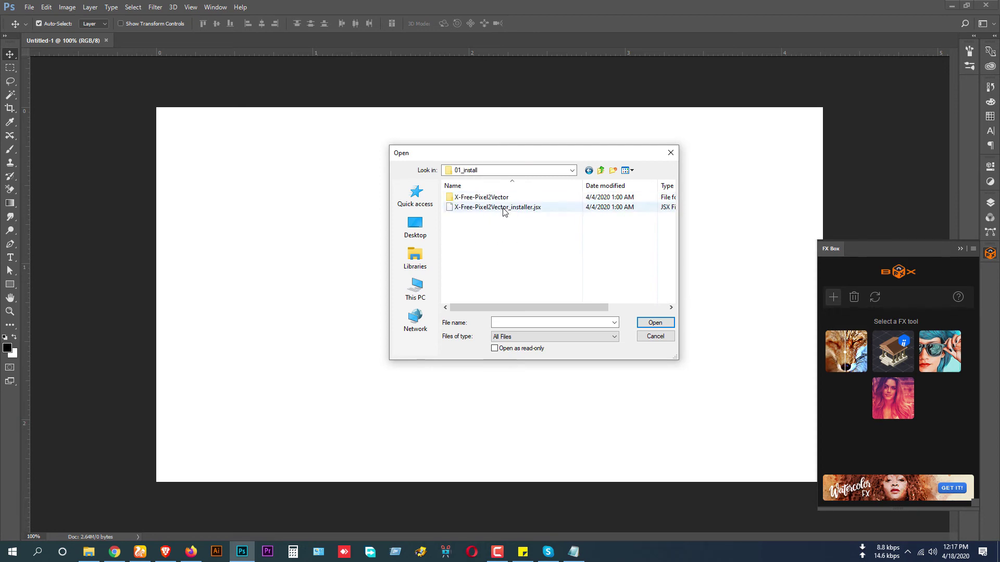
pyautogui.doubleClick(505, 209)
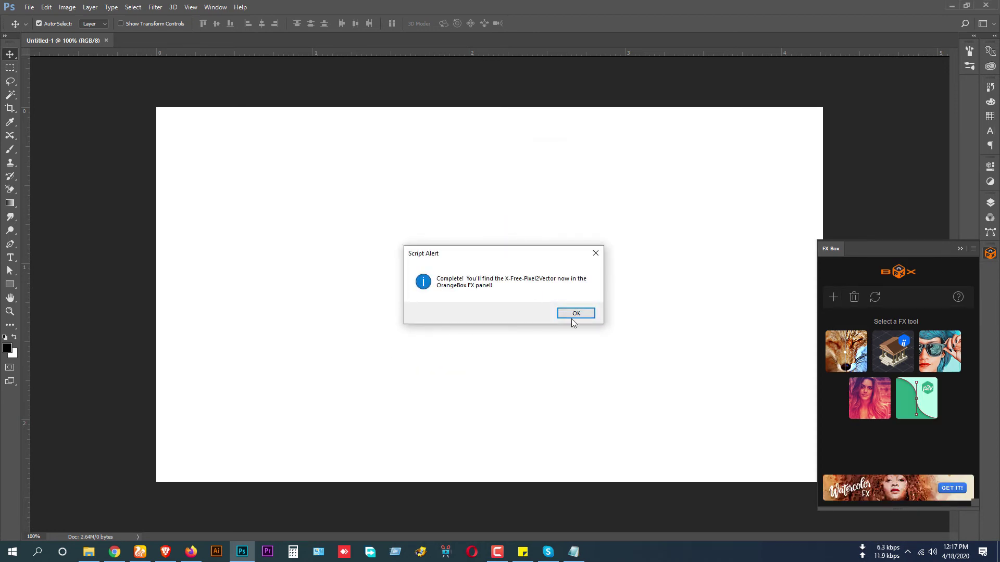
pyautogui.click(573, 314)
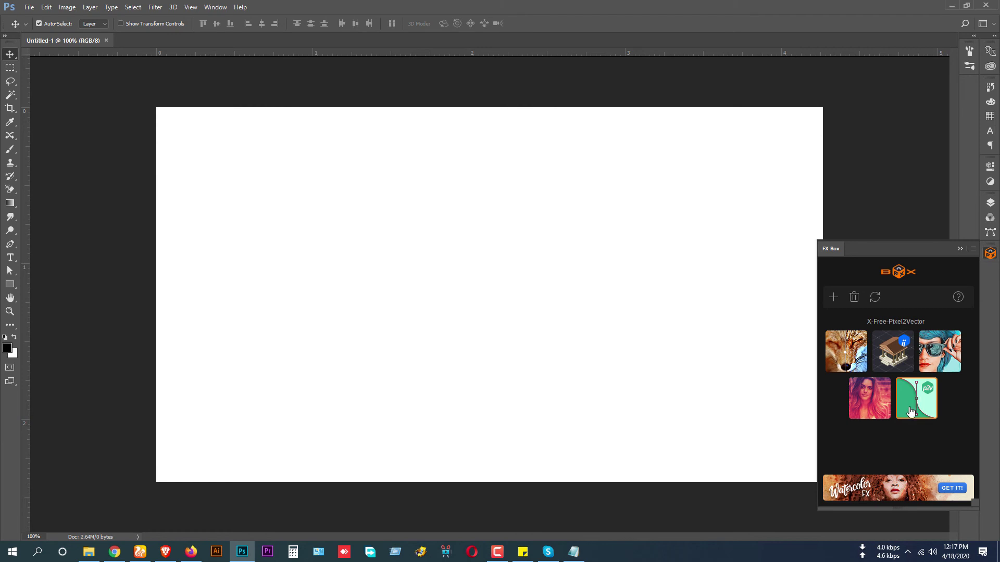
# - Add X-Free-PolarProjection to FX Box by running its installer from Polarprojection Fx > free_polarprojection_fx_v1_0 > 01_install
pyautogui.click(835, 299)
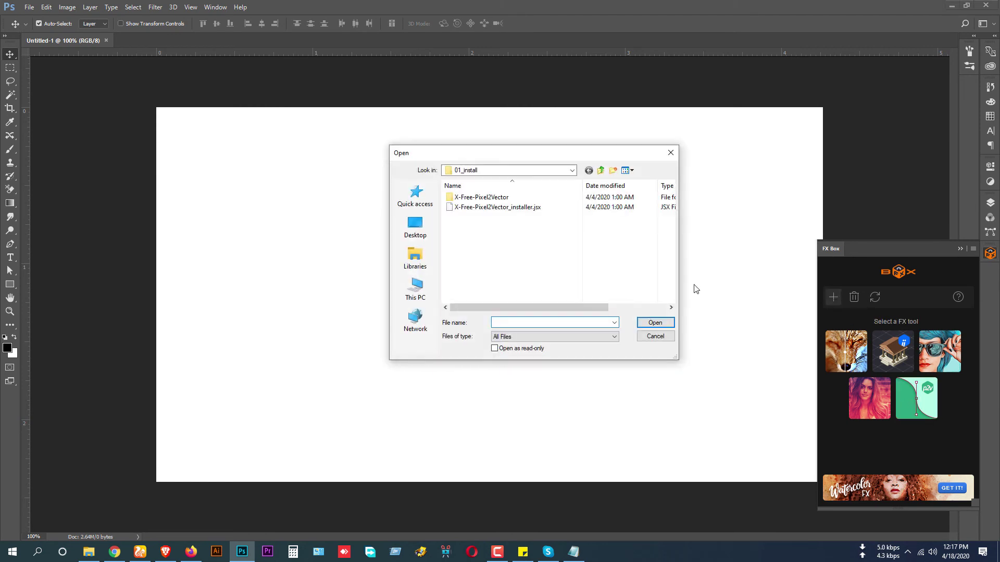
pyautogui.click(602, 172)
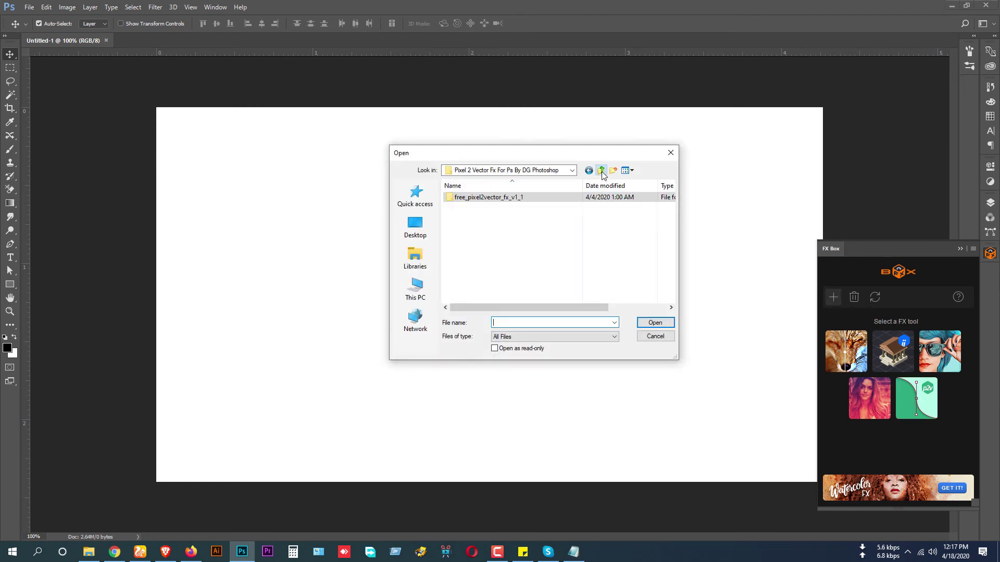
pyautogui.click(603, 172)
pyautogui.doubleClick(484, 255)
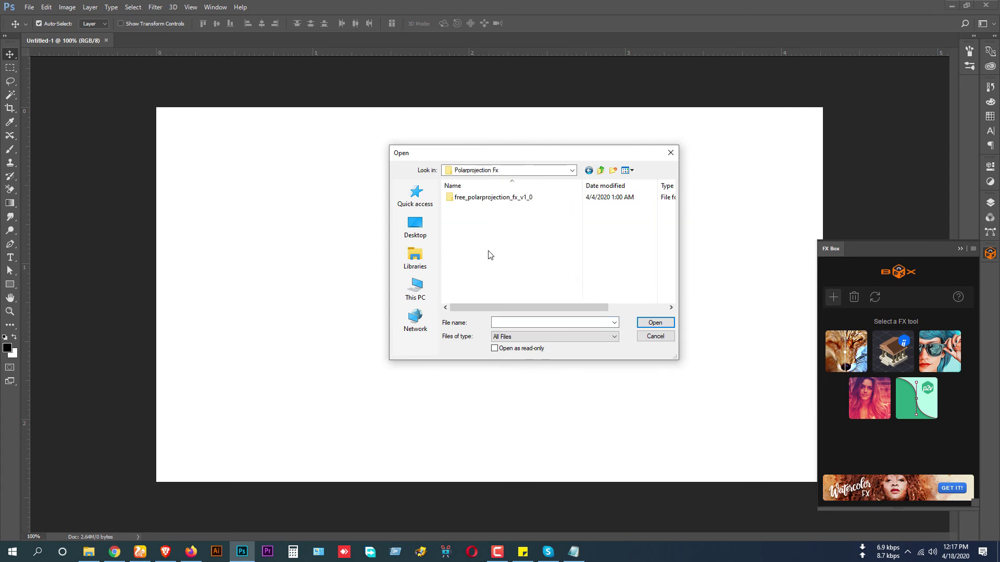
pyautogui.doubleClick(490, 198)
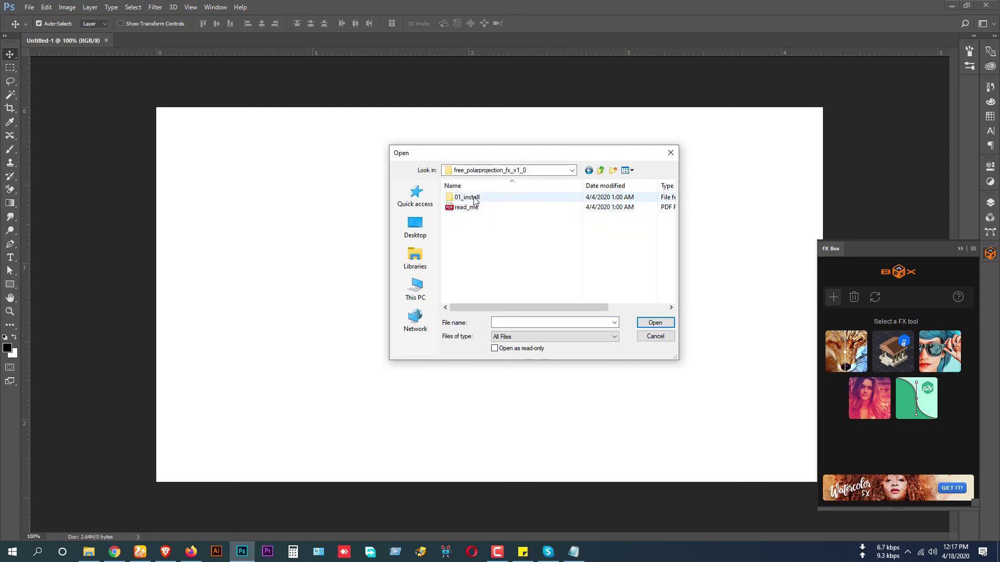
pyautogui.doubleClick(497, 198)
pyautogui.doubleClick(503, 207)
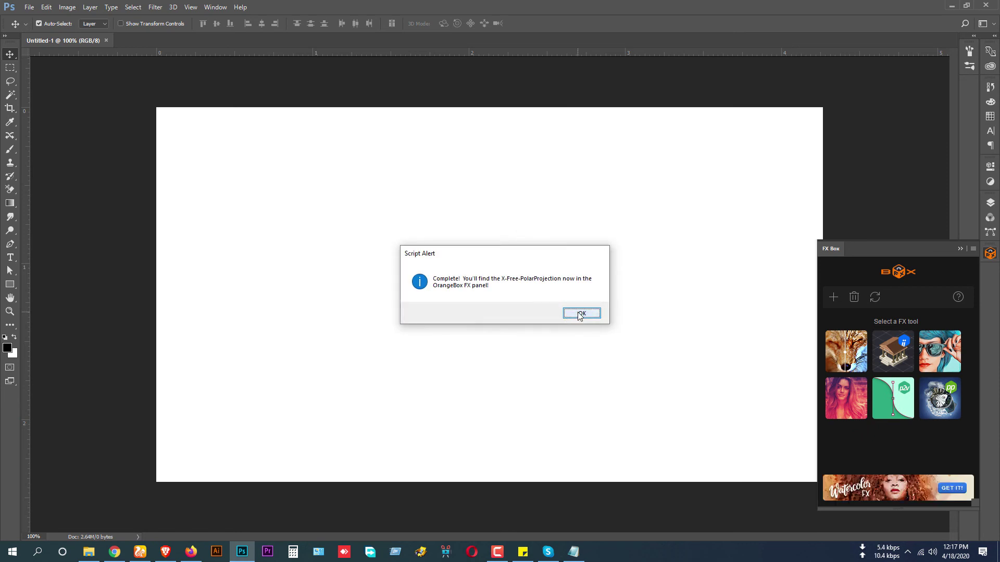
pyautogui.click(580, 314)
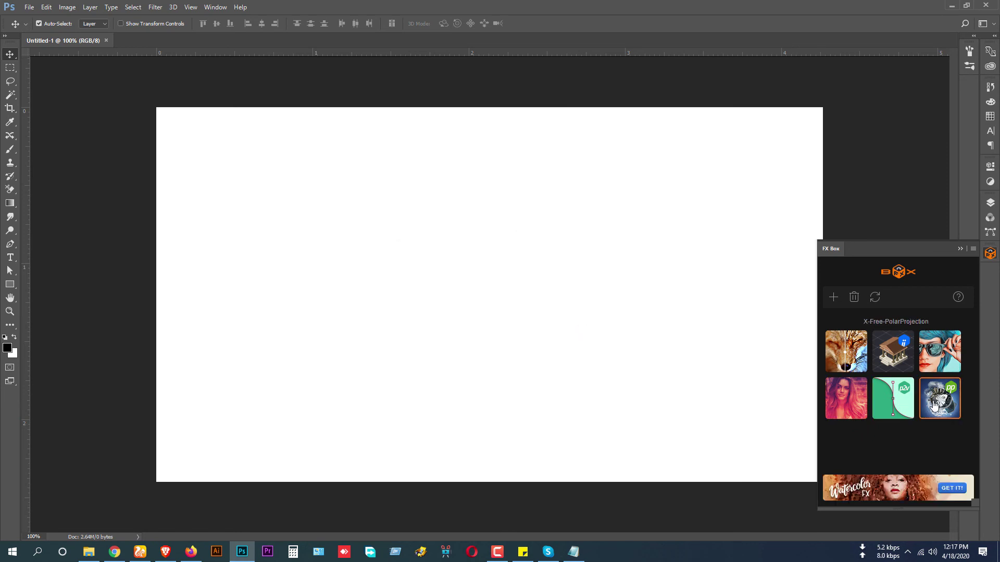
# - Add X-Free-SeamlessTexture to FX Box by running X-Free-SeamlessTexture_installer.jsx from Seamless Textures Fx > free_seamless_textures_fx_v1_0 > 01_install
pyautogui.click(834, 298)
pyautogui.click(602, 171)
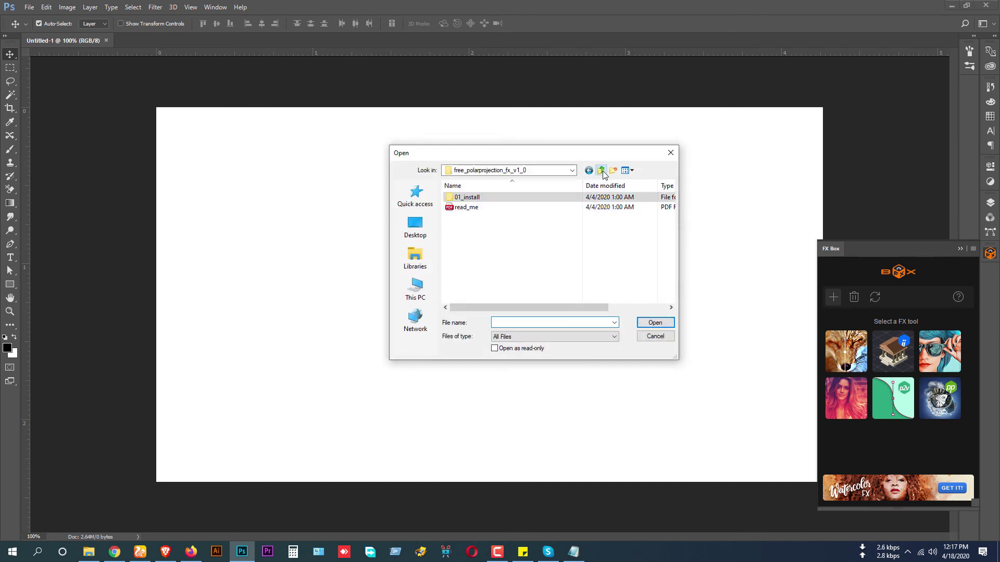
pyautogui.click(602, 171)
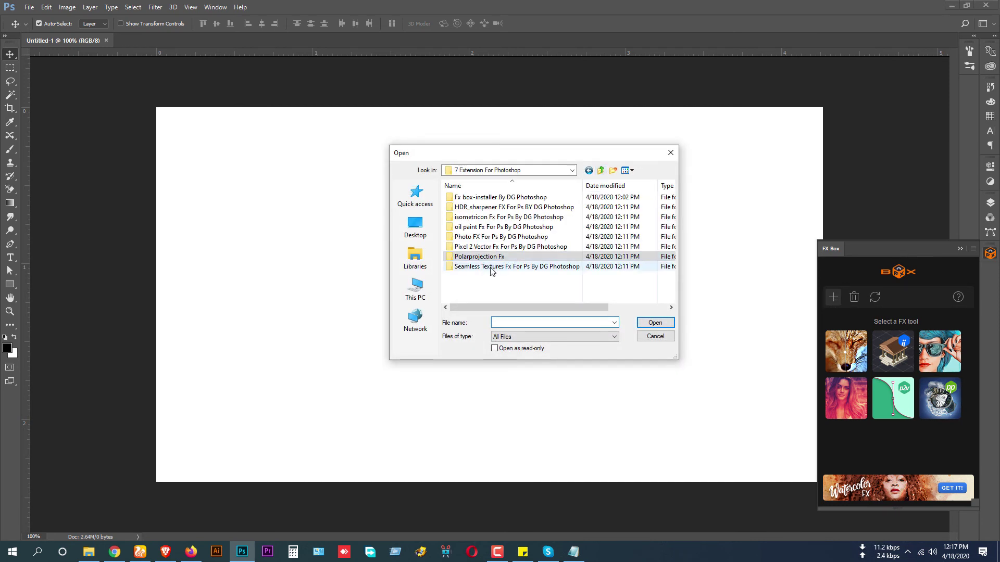
pyautogui.doubleClick(491, 267)
pyautogui.doubleClick(492, 199)
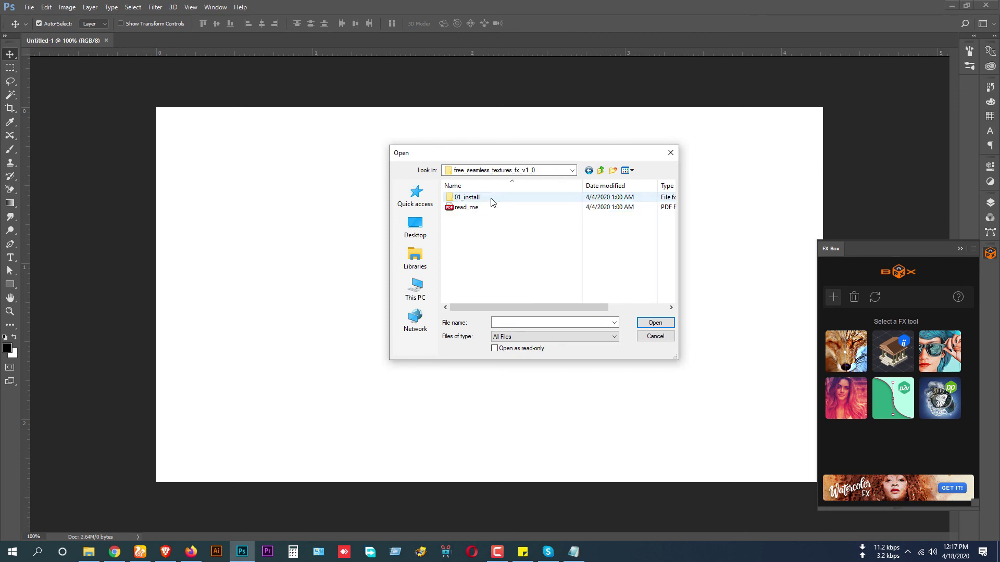
pyautogui.doubleClick(491, 200)
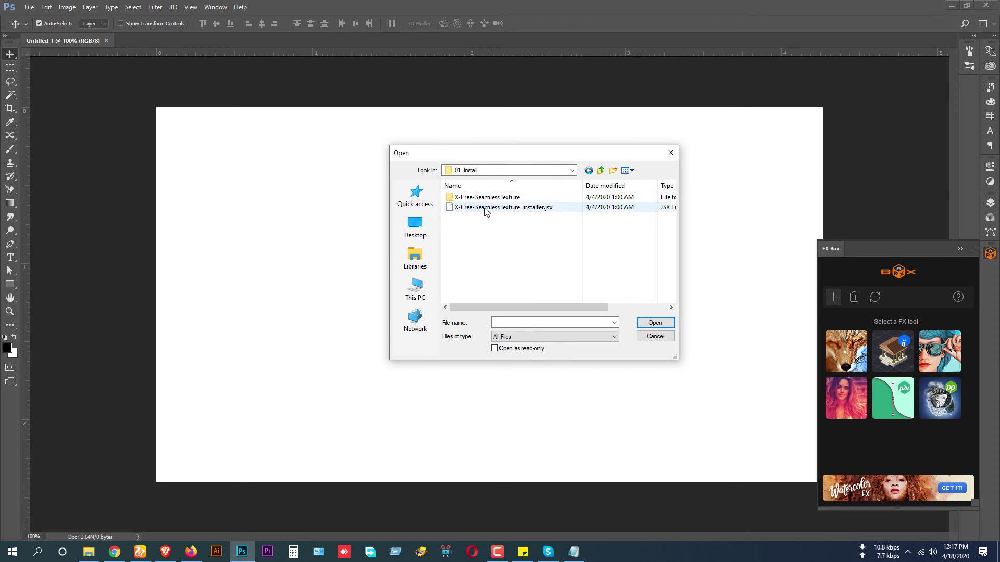
pyautogui.doubleClick(485, 208)
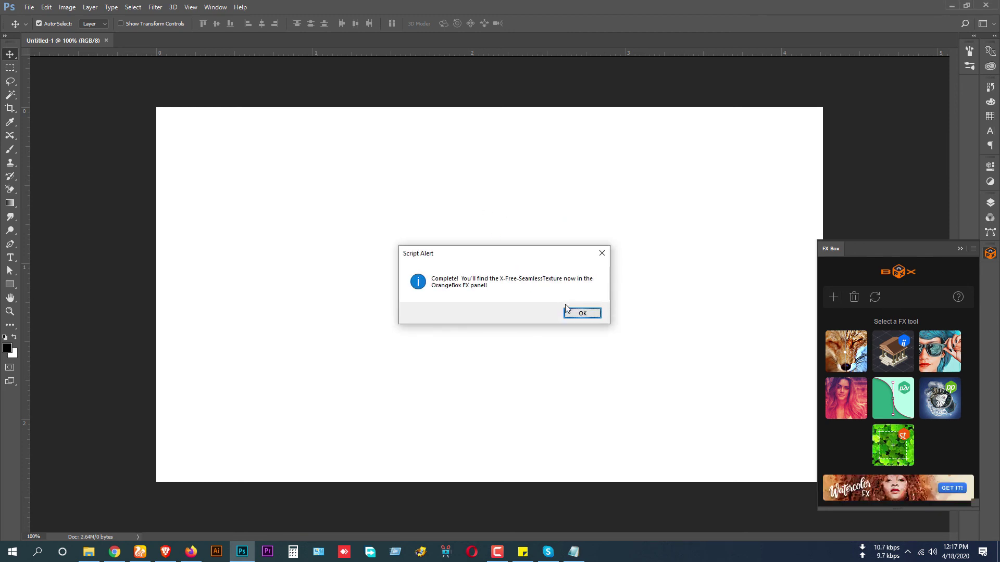
pyautogui.click(576, 313)
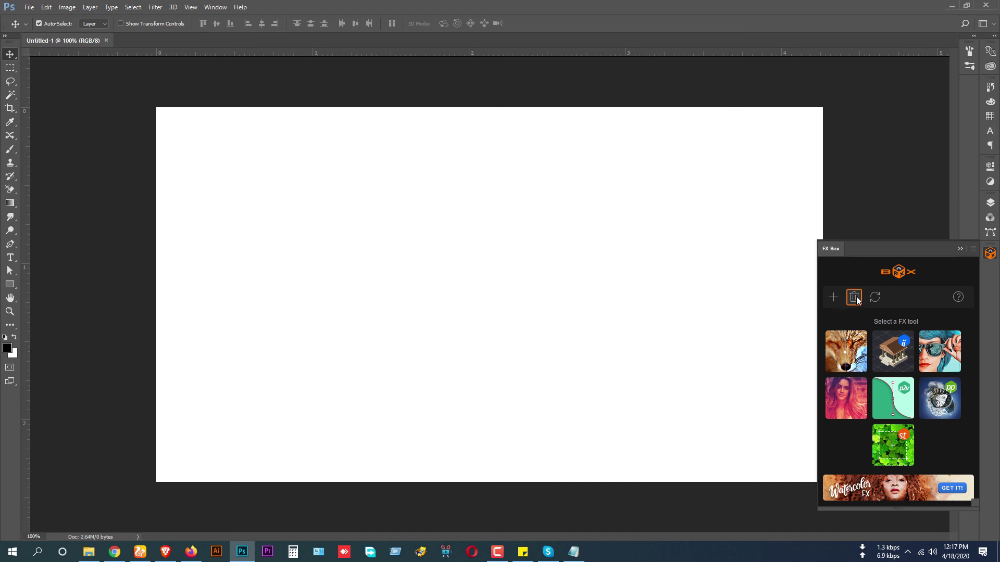
# - Remove the Seamless Texture tile from FX Box, confirm the removal, and refresh the tool list
pyautogui.click(889, 447)
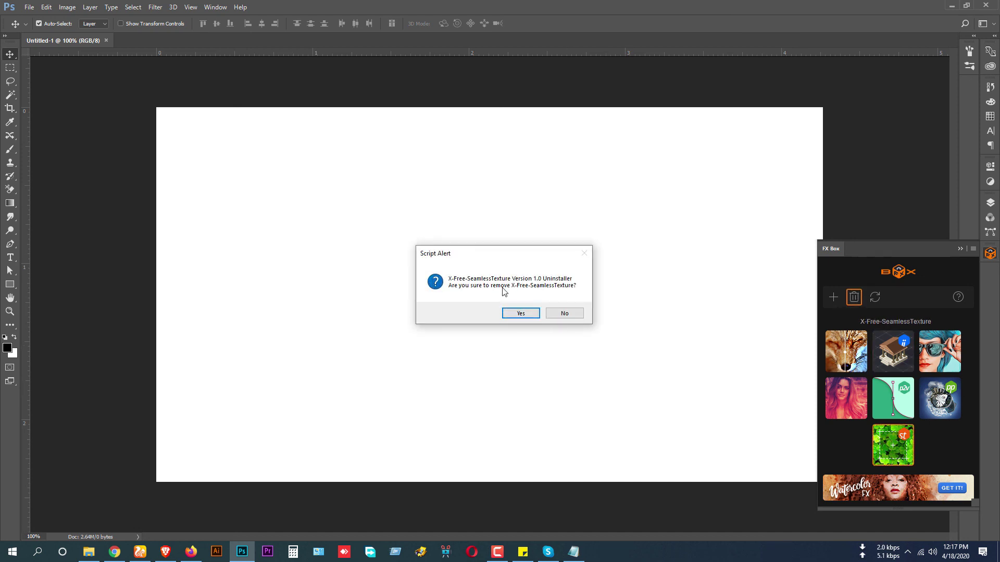
pyautogui.click(529, 313)
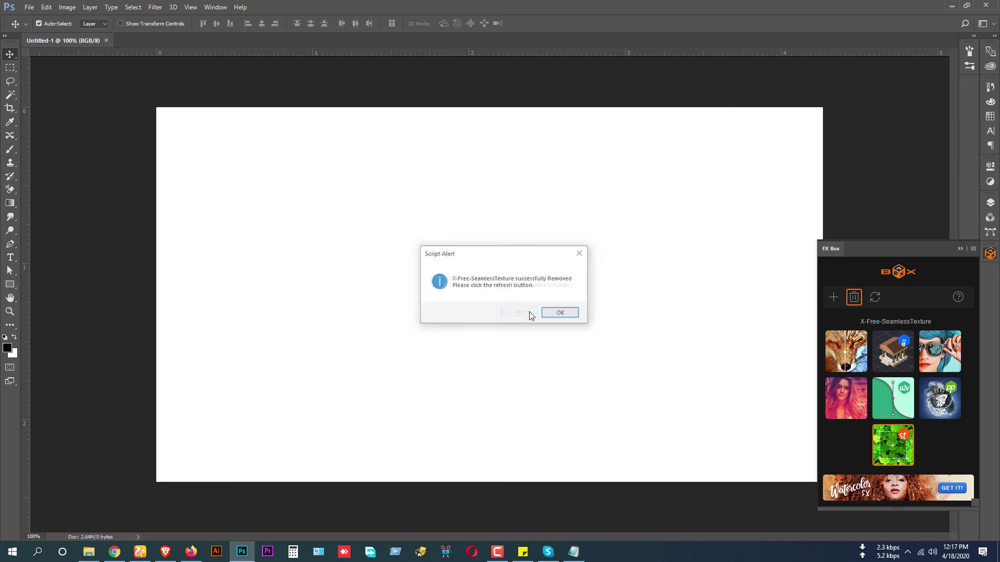
pyautogui.click(560, 314)
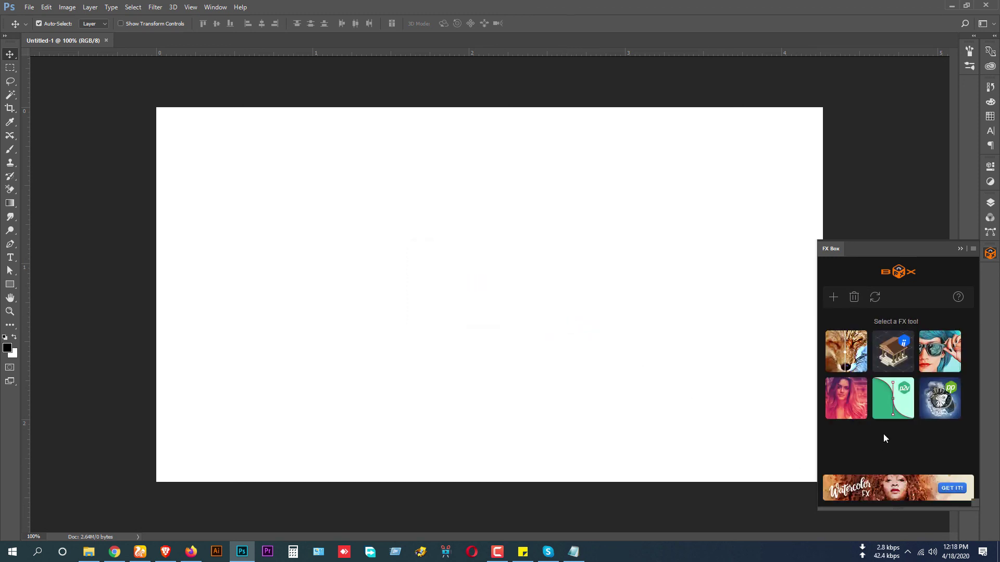
pyautogui.click(874, 298)
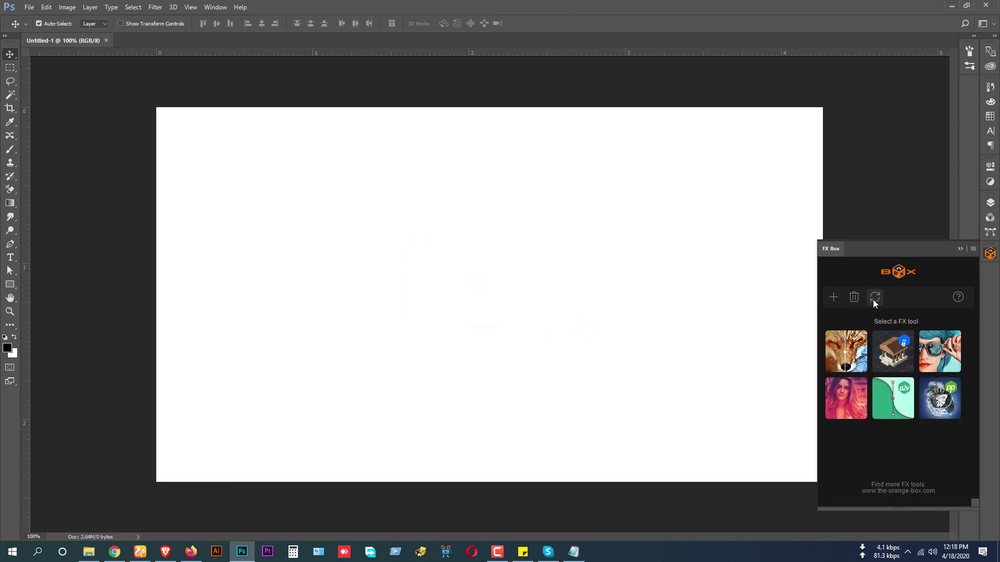